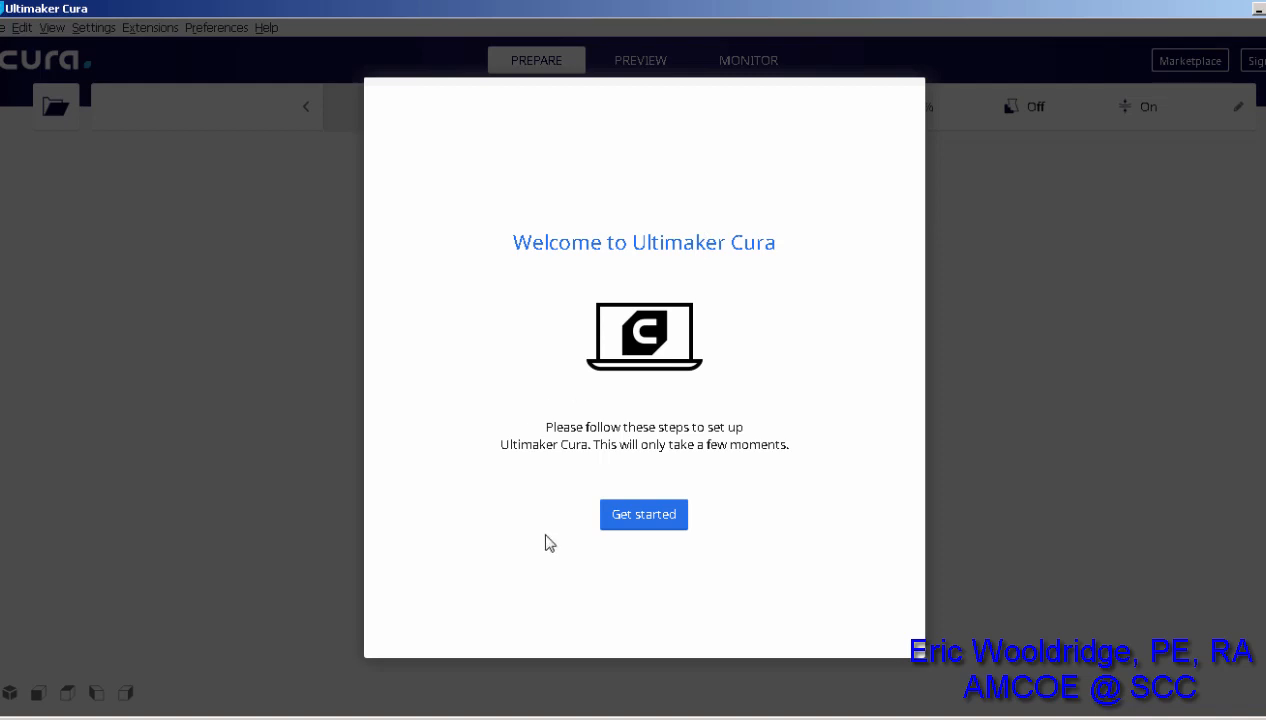
- Begin the first-run setup, accept the user agreement, and proceed past the release notes and data-collection notice
left_click(647, 524)
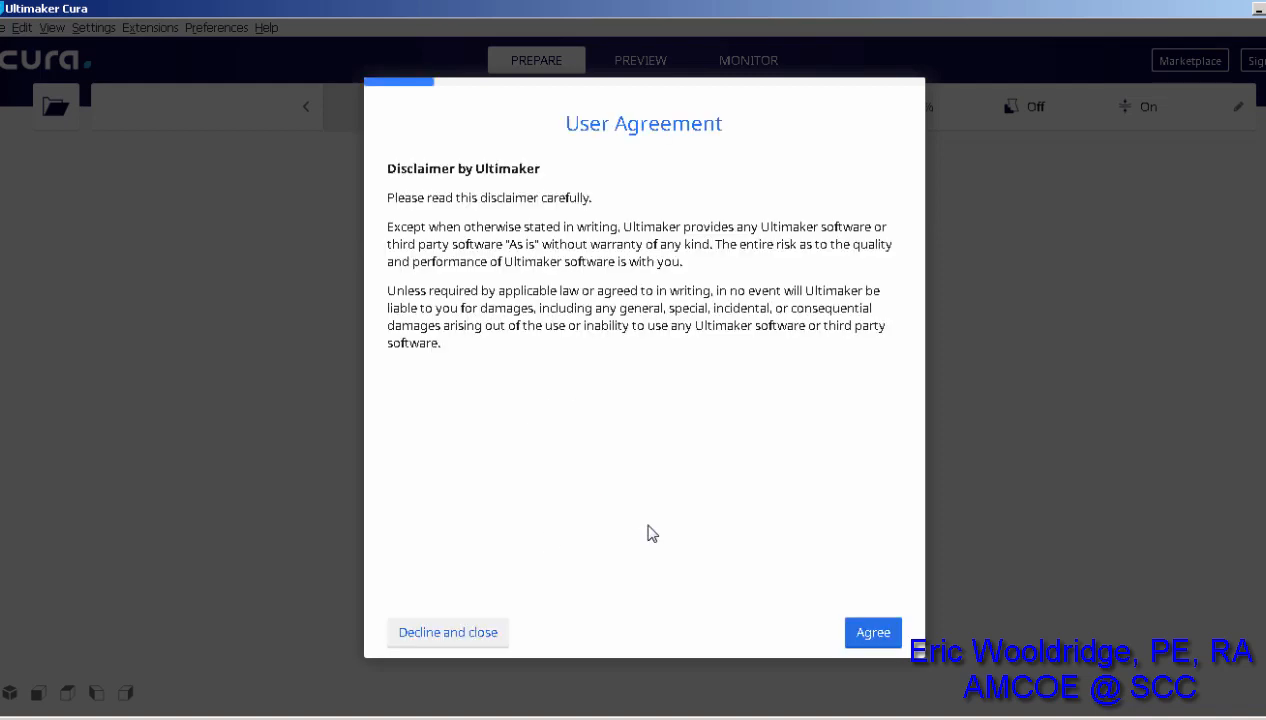
left_click(867, 640)
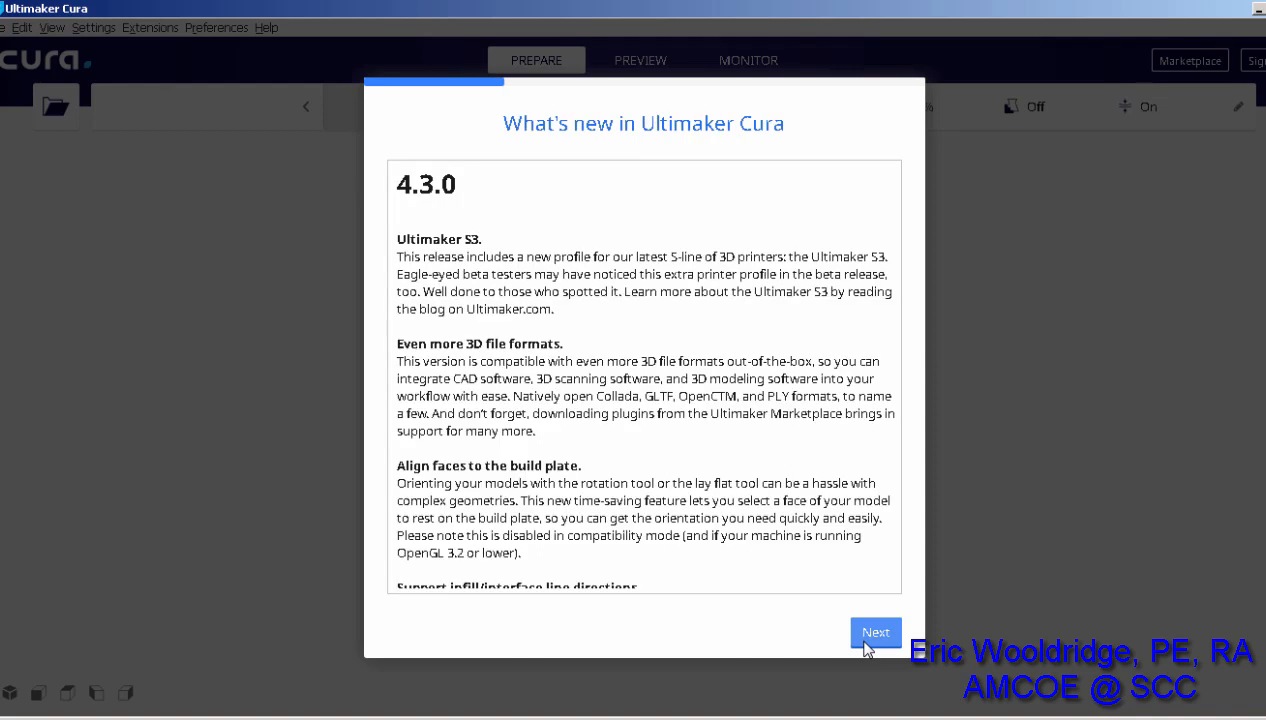
left_click(867, 640)
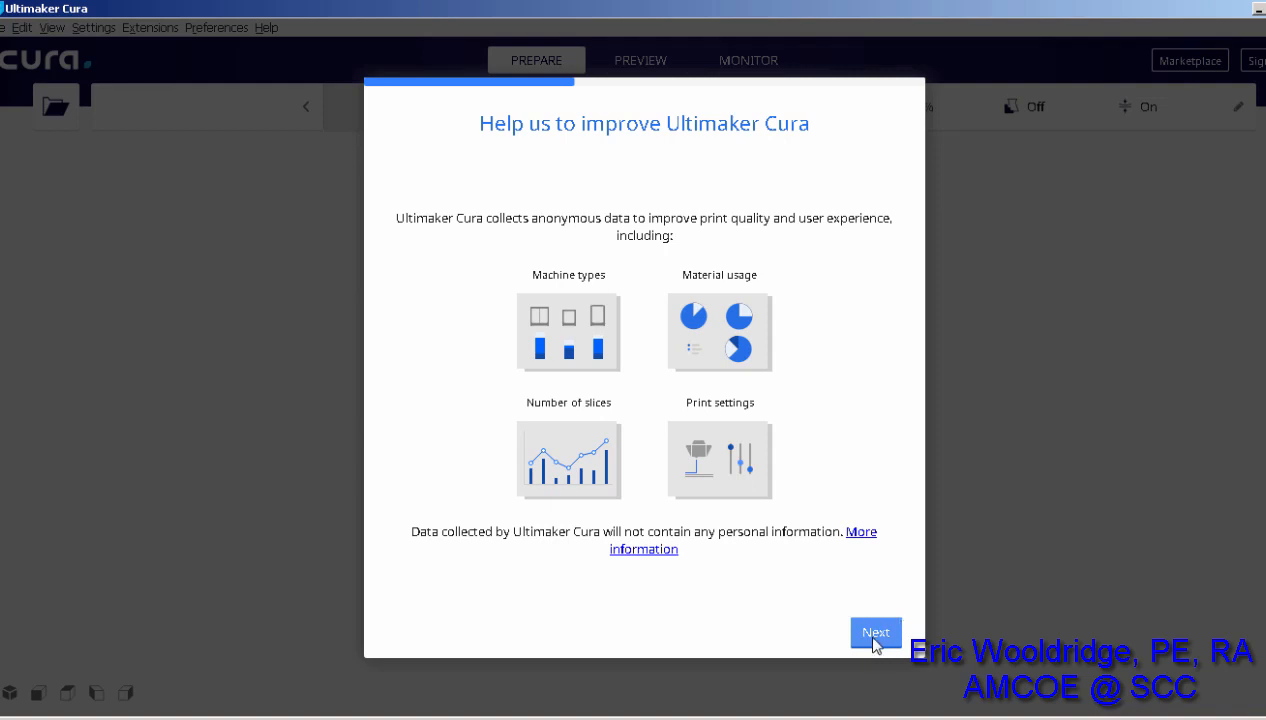
left_click(875, 634)
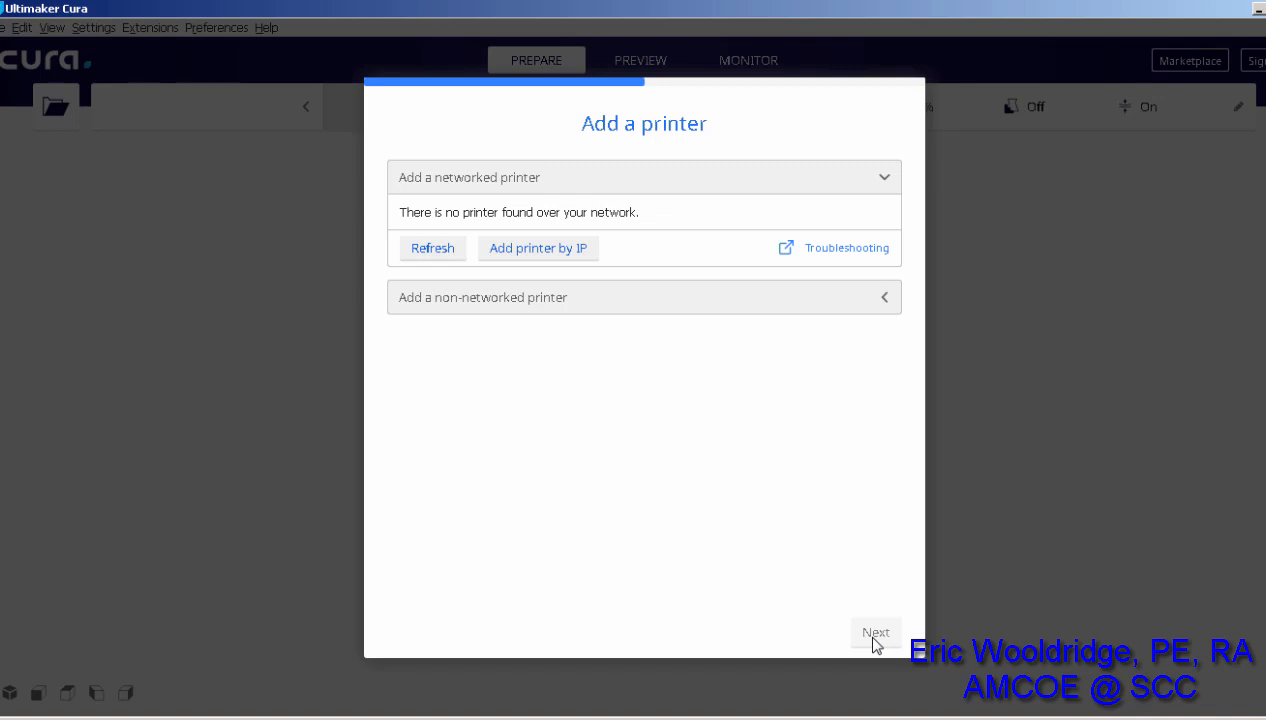
- Add a non-networked printer, choosing the Creality Ender 3 from the Creality3D models
left_click(449, 302)
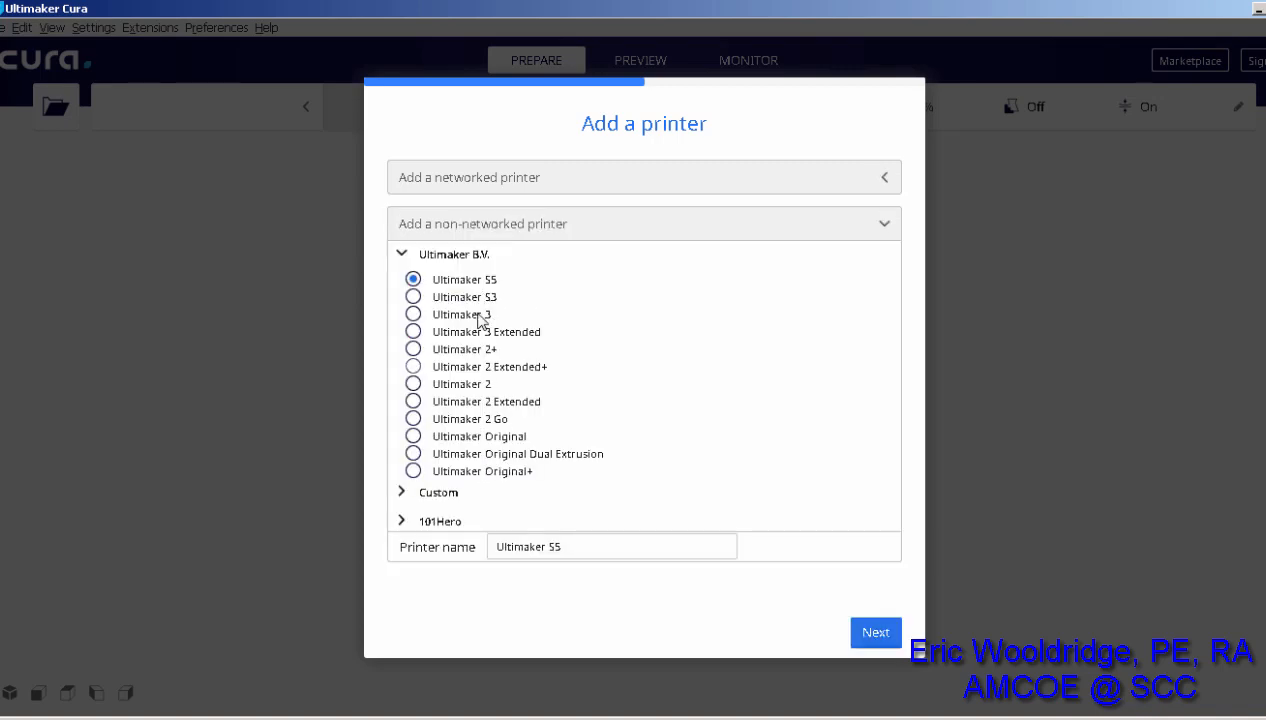
left_click(403, 495)
scroll(466, 422, "down", 5)
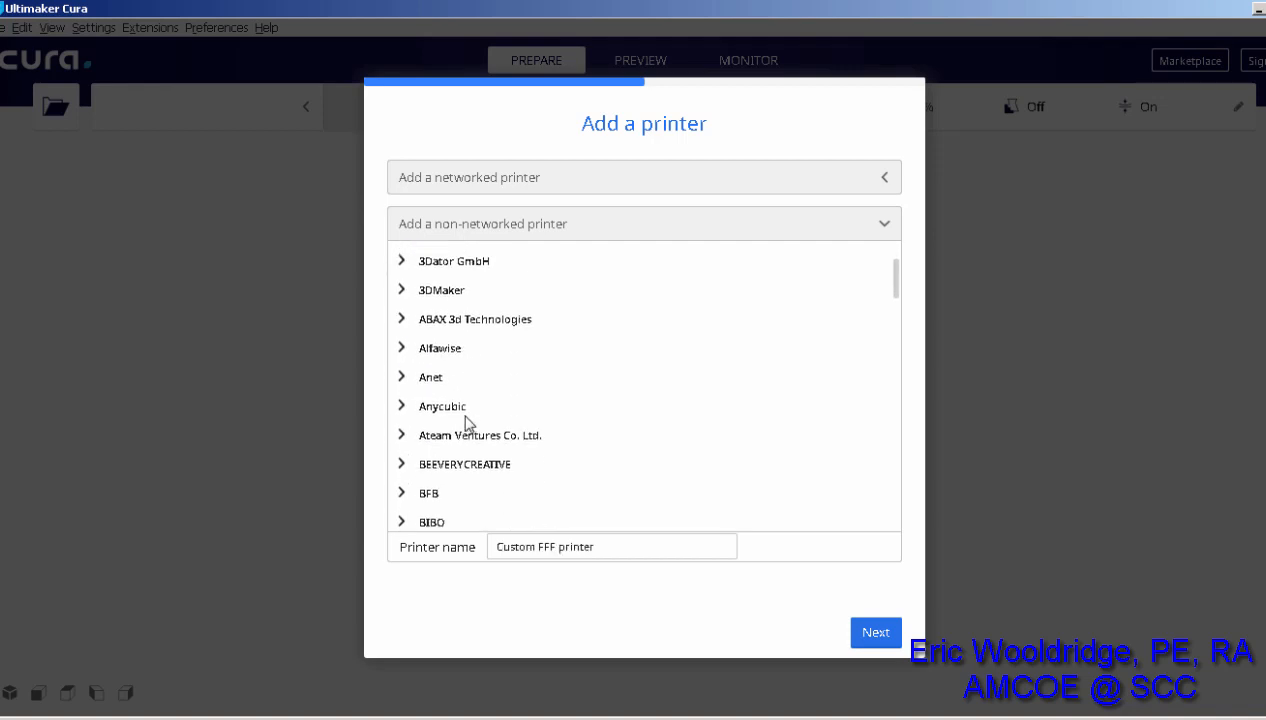
scroll(466, 422, "down", 3)
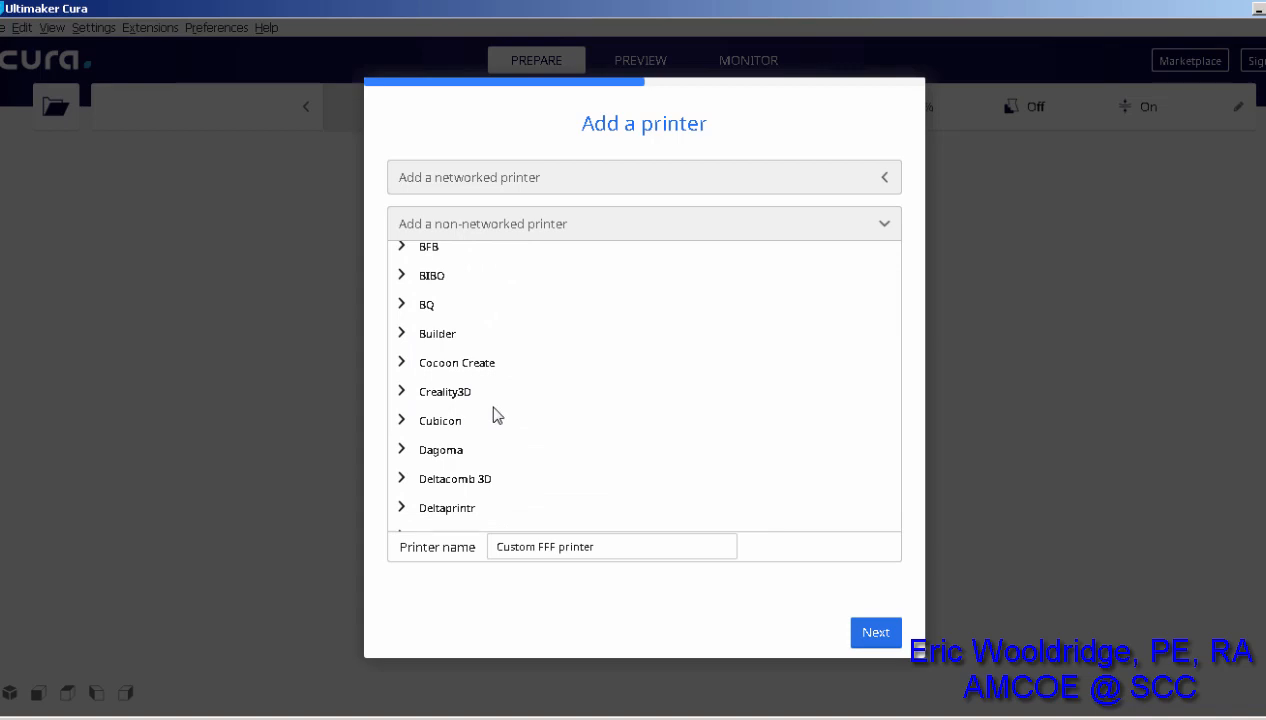
left_click(404, 396)
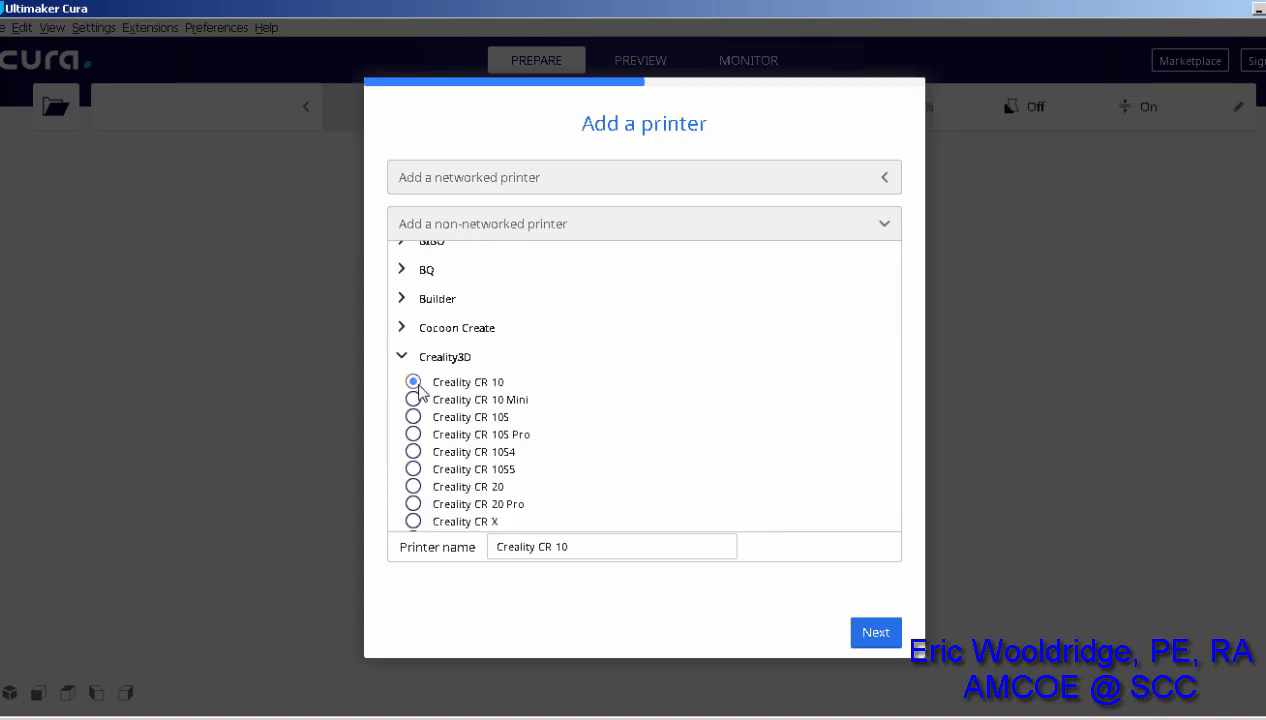
scroll(416, 394, "down", 3)
scroll(430, 402, "up", 3)
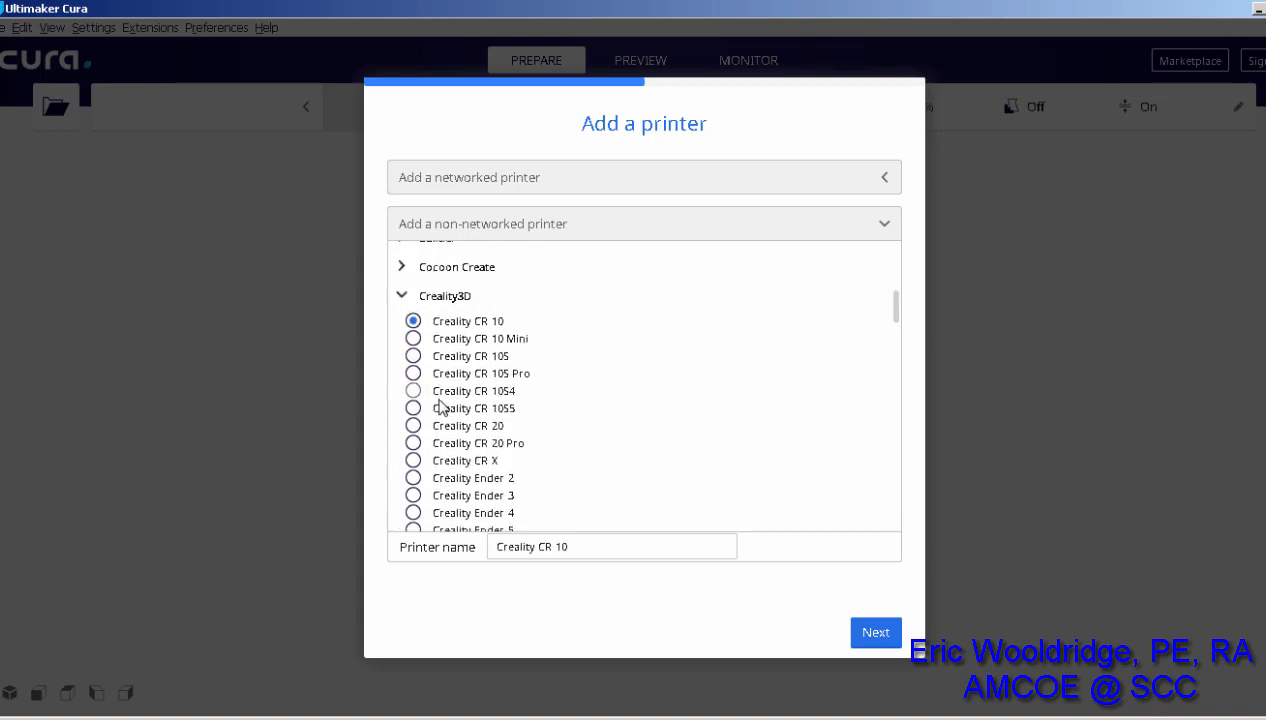
scroll(418, 405, "down", 3)
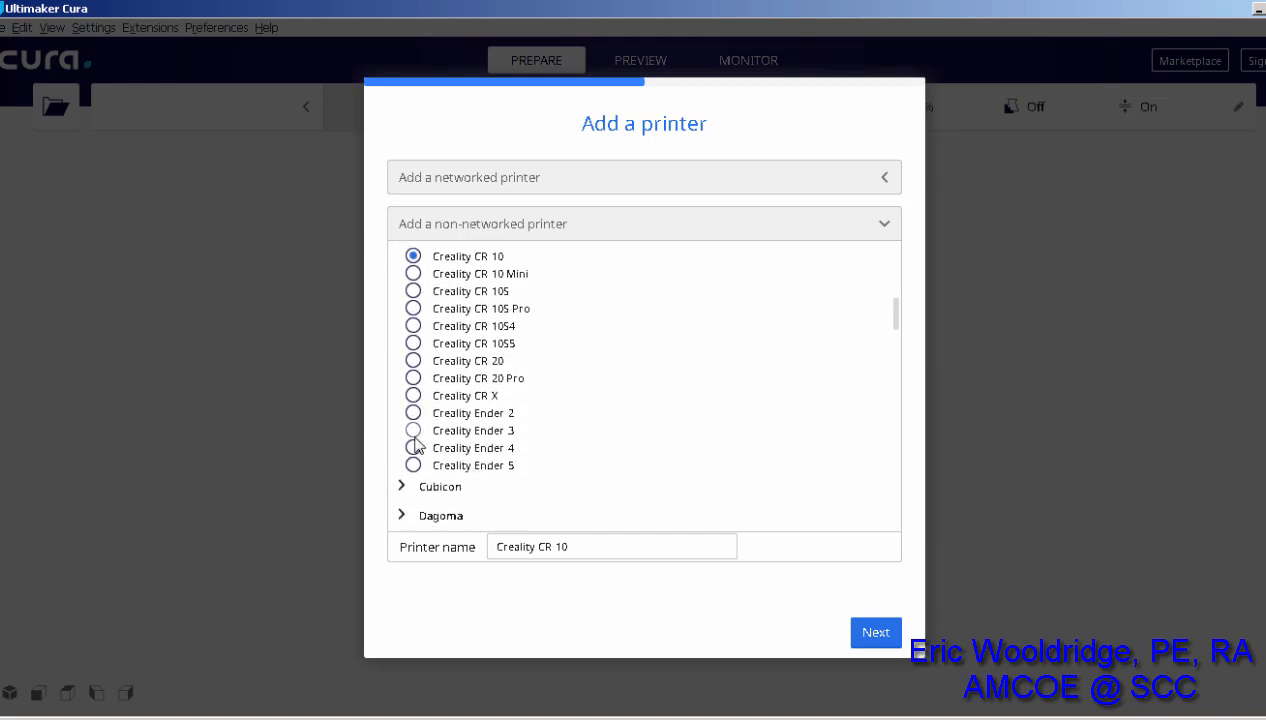
left_click(424, 431)
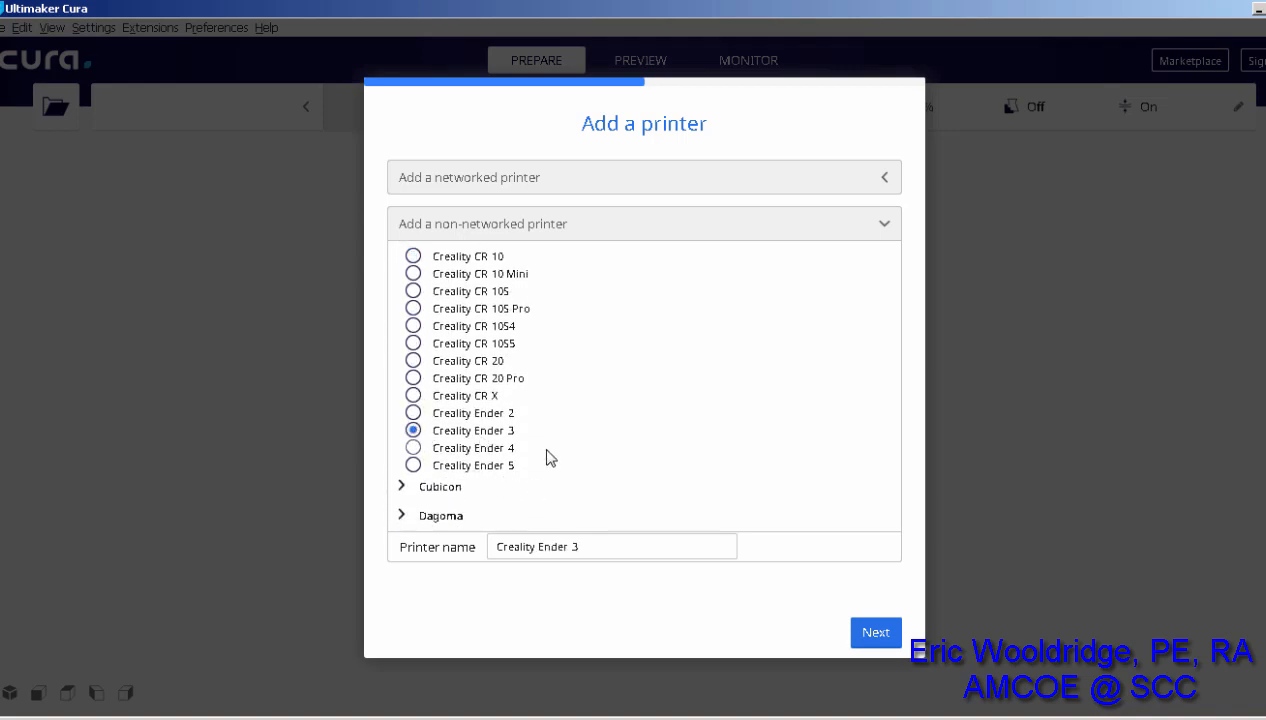
scroll(548, 458, "up", 3)
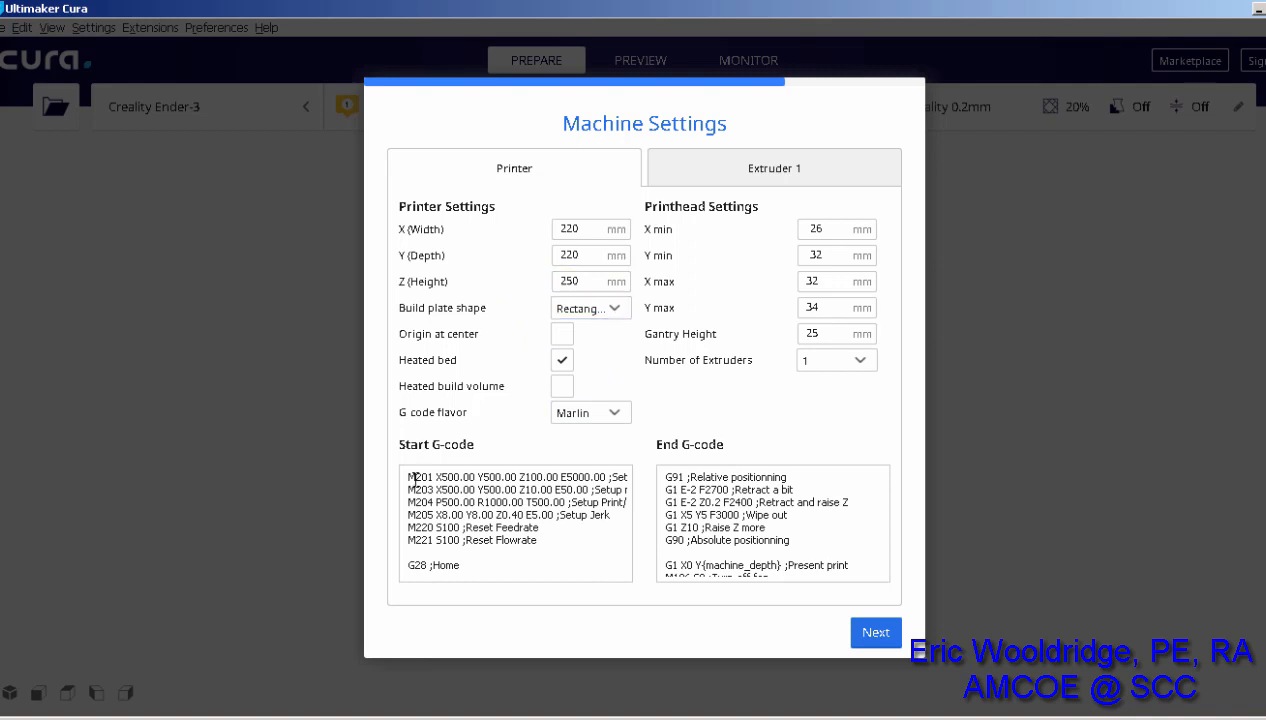
- Review the Extruder 1 and Printer machine settings, keep the defaults, and finish the setup without signing in to Ultimaker Cloud
left_click(482, 504)
left_click(766, 172)
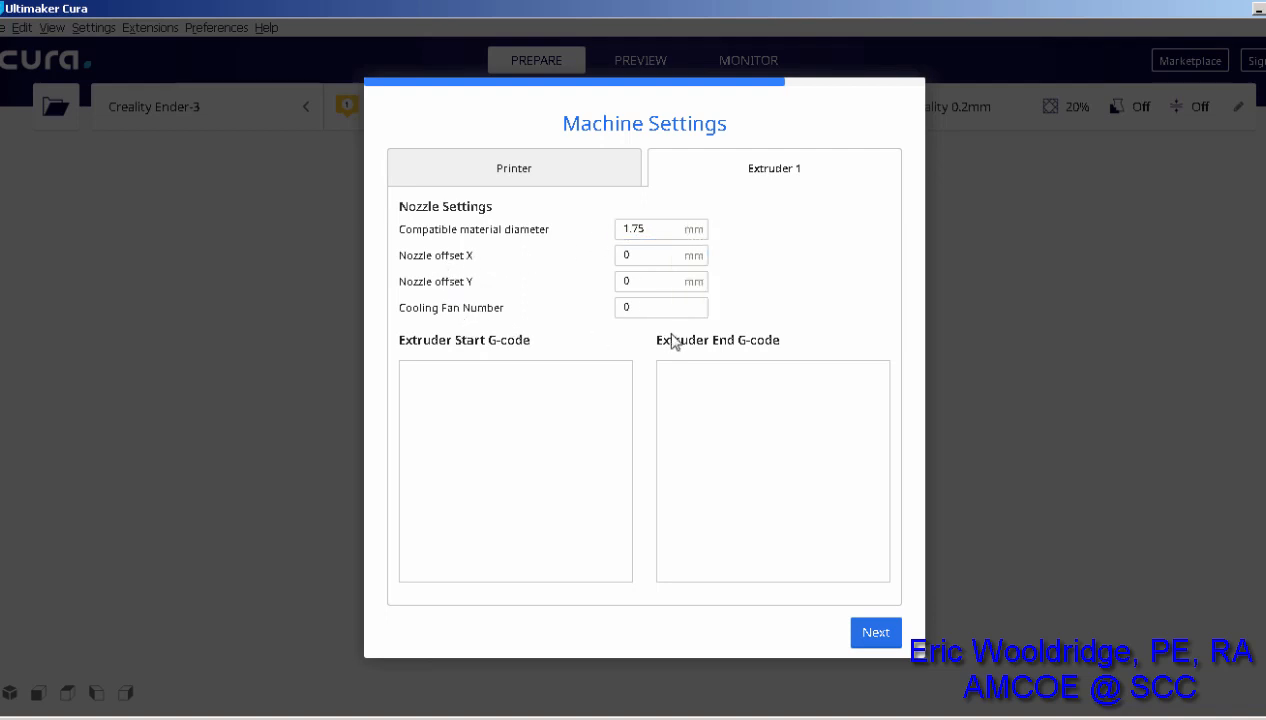
left_click(557, 174)
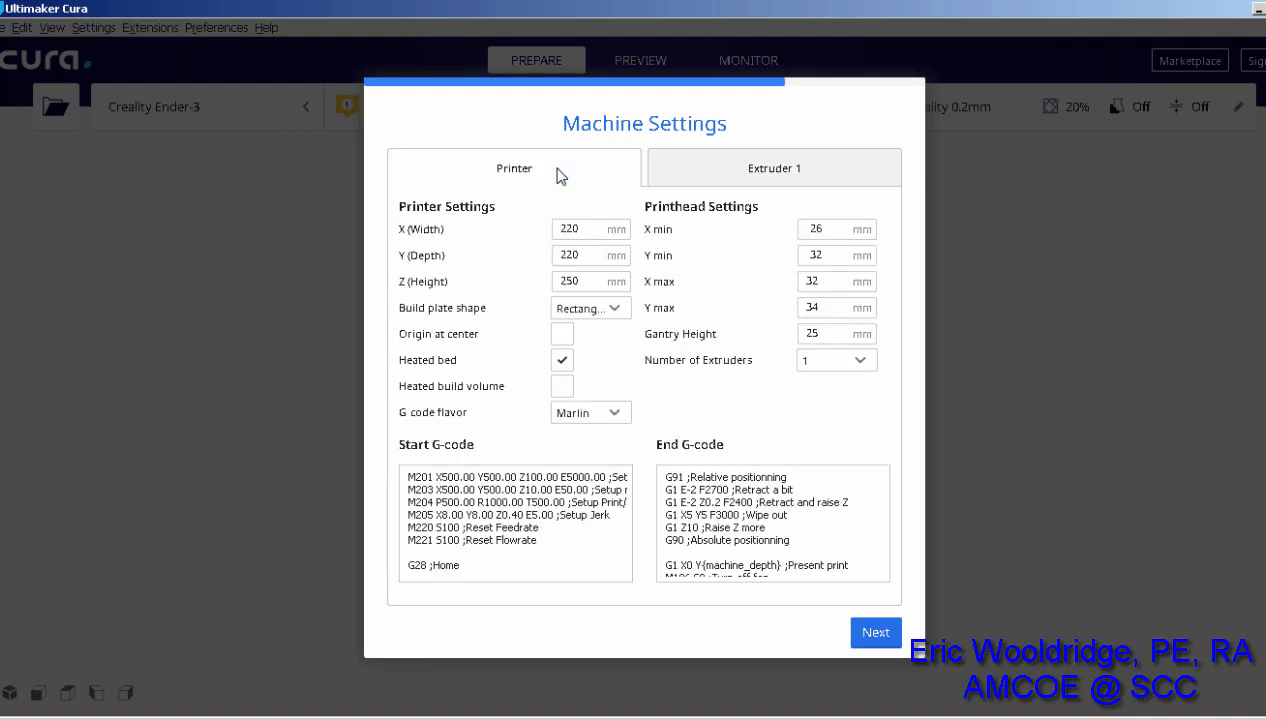
left_click(880, 638)
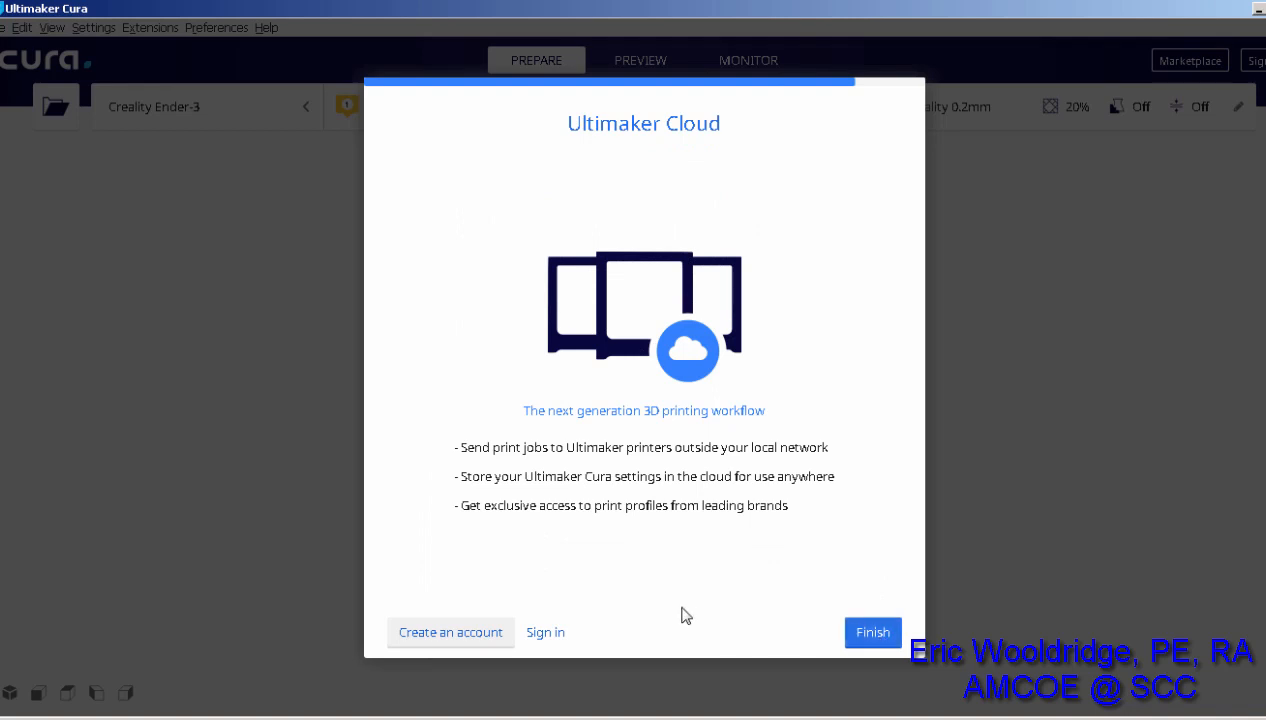
left_click(858, 639)
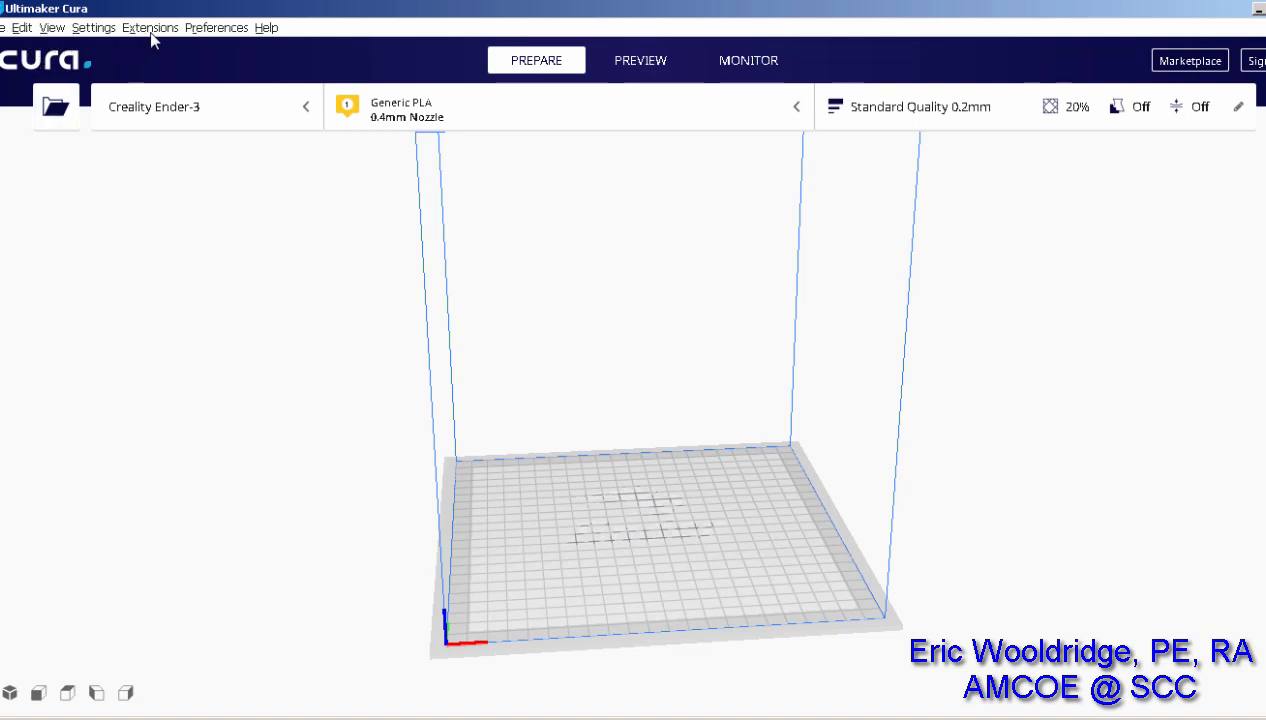
- Examine the Ender-3 build volume, its plate and origin axes from several angles and zoom levels
right_click_drag(786, 497, 735, 561)
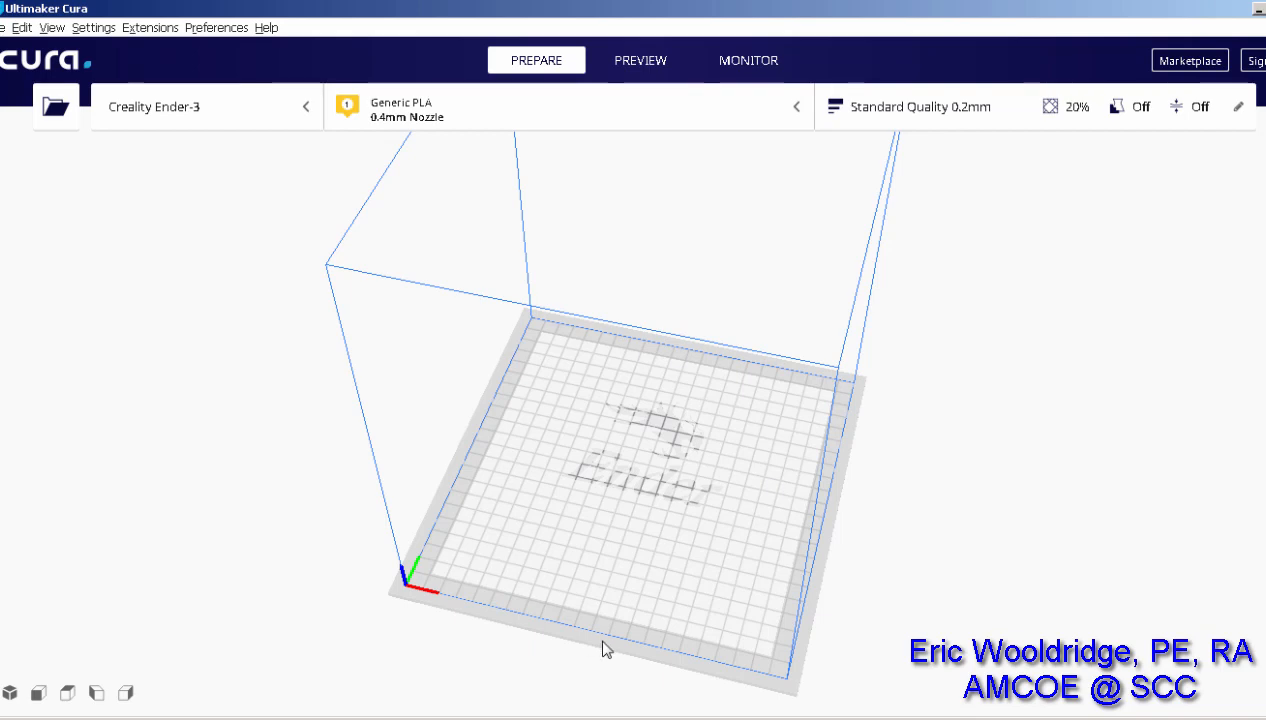
right_click_drag(729, 625, 684, 552)
right_click_drag(752, 627, 665, 580)
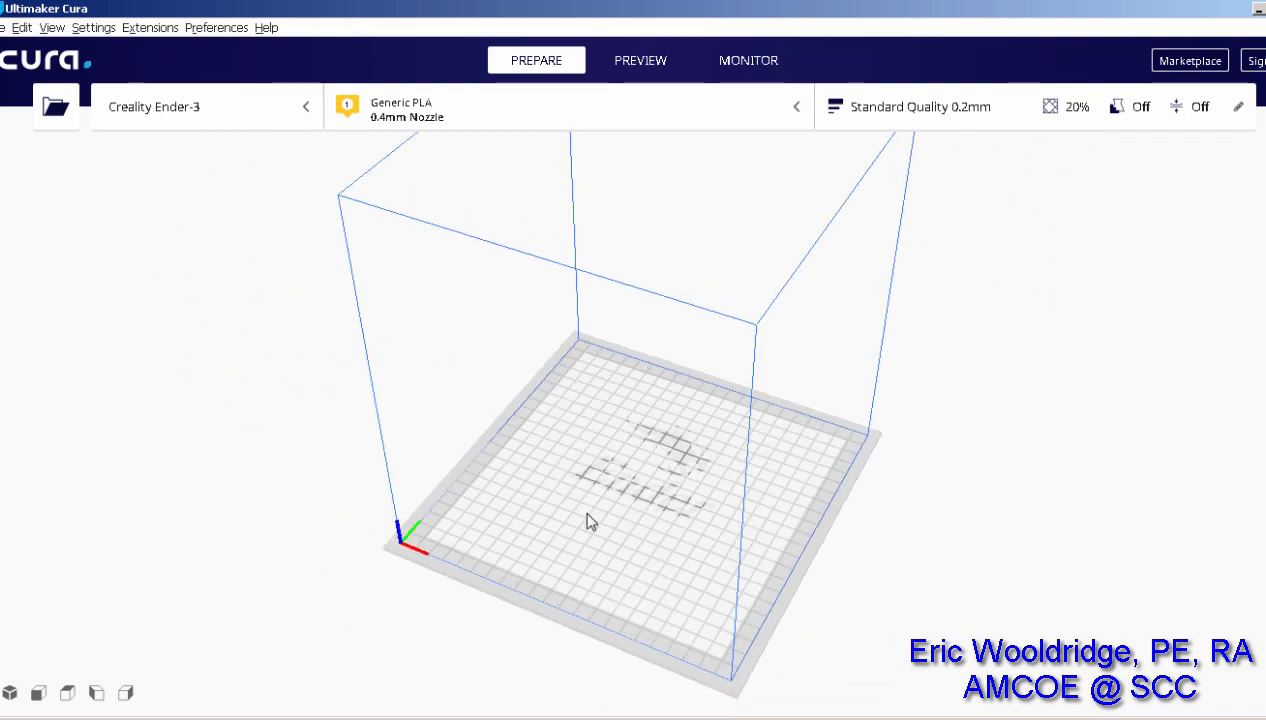
right_click(721, 545)
right_click(557, 512)
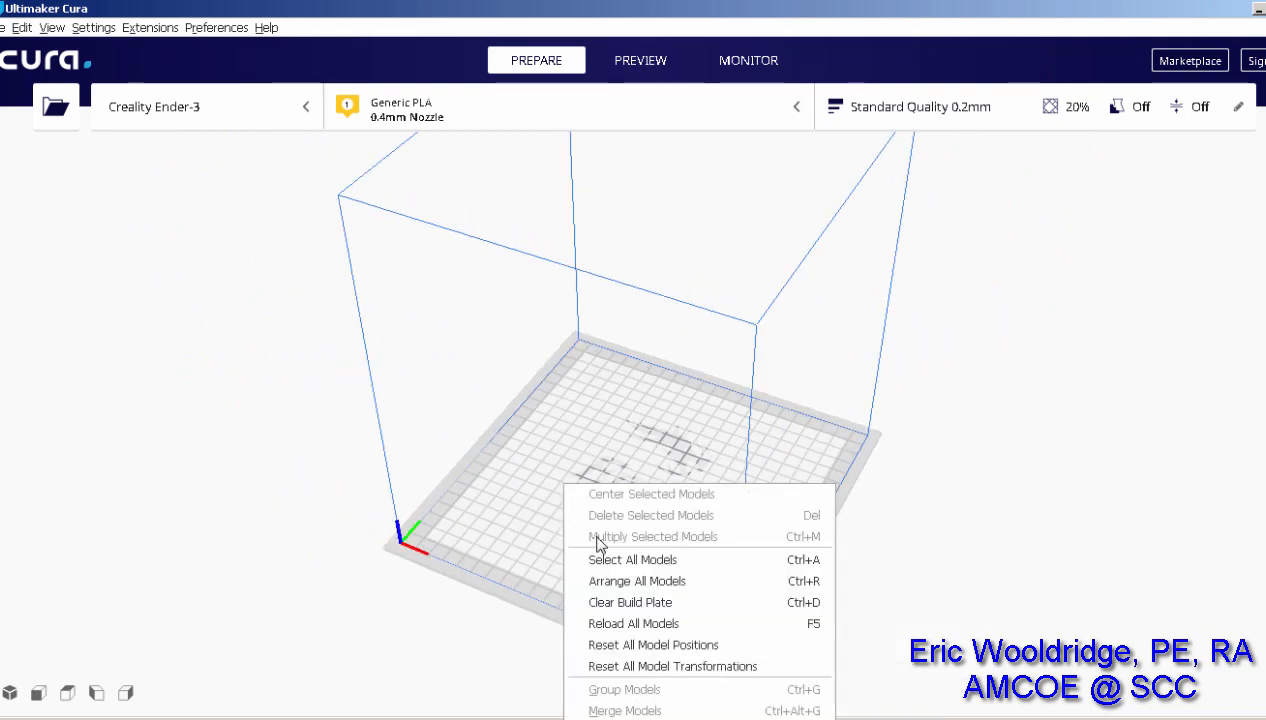
left_click(485, 532)
right_click_drag(607, 539, 644, 540)
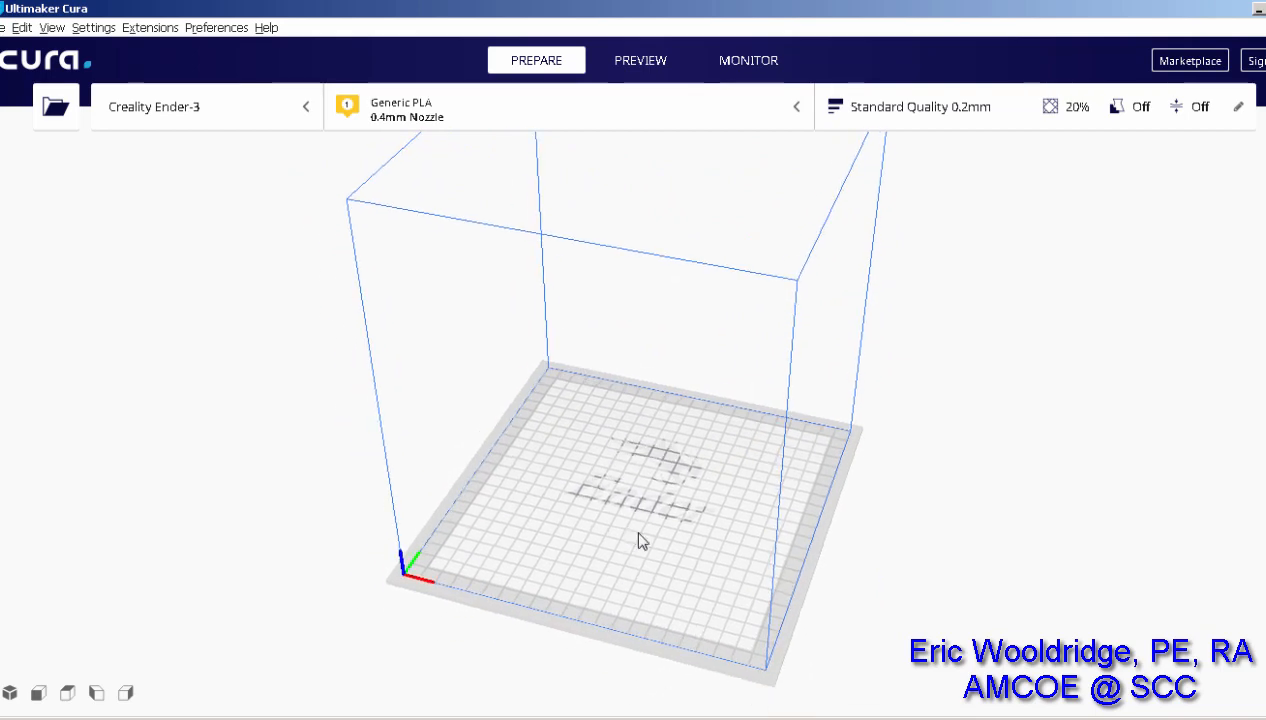
scroll(644, 538, "up", 5)
scroll(645, 540, "down", 5)
scroll(645, 540, "up", 5)
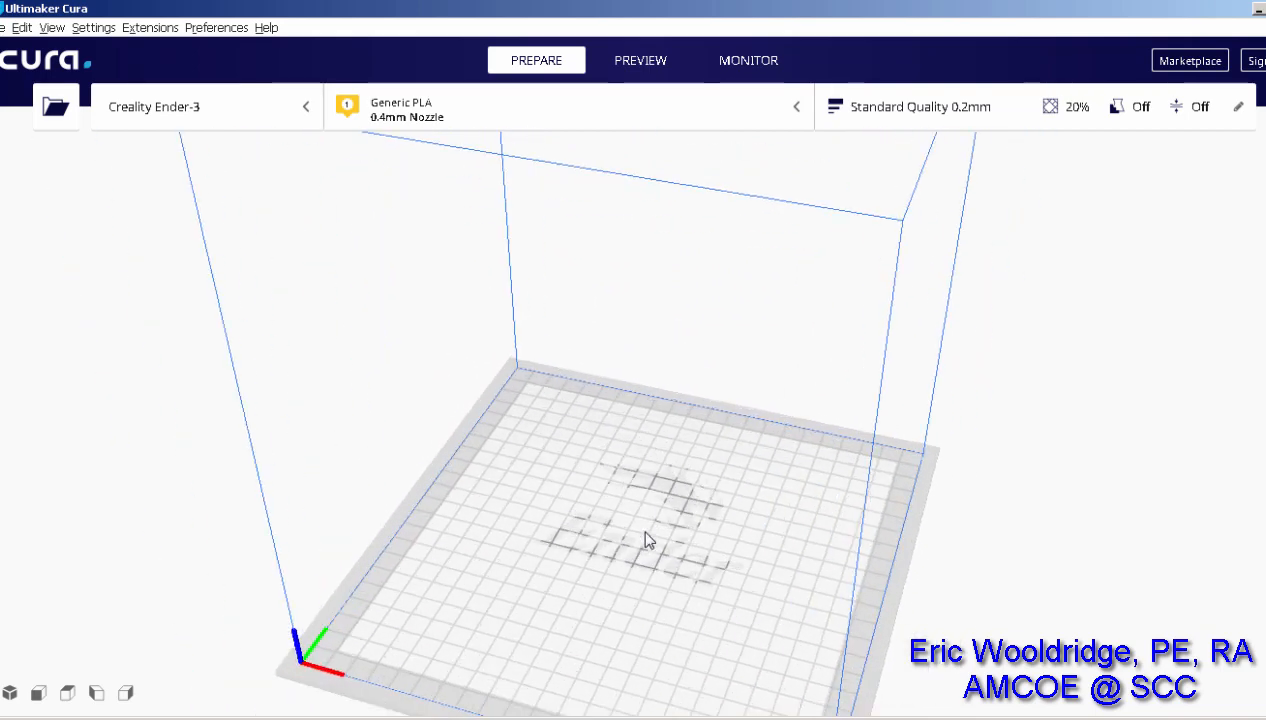
scroll(645, 540, "down", 5)
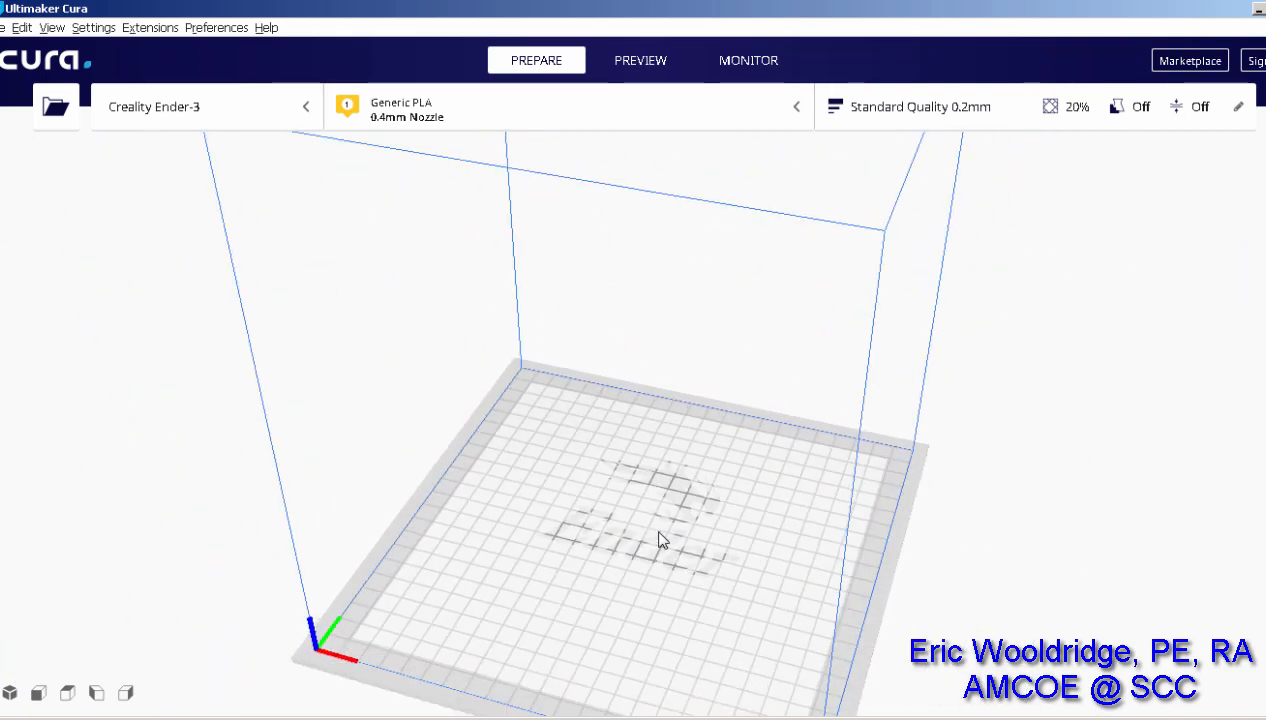
right_click_drag(785, 520, 424, 509)
right_click_drag(588, 548, 602, 444)
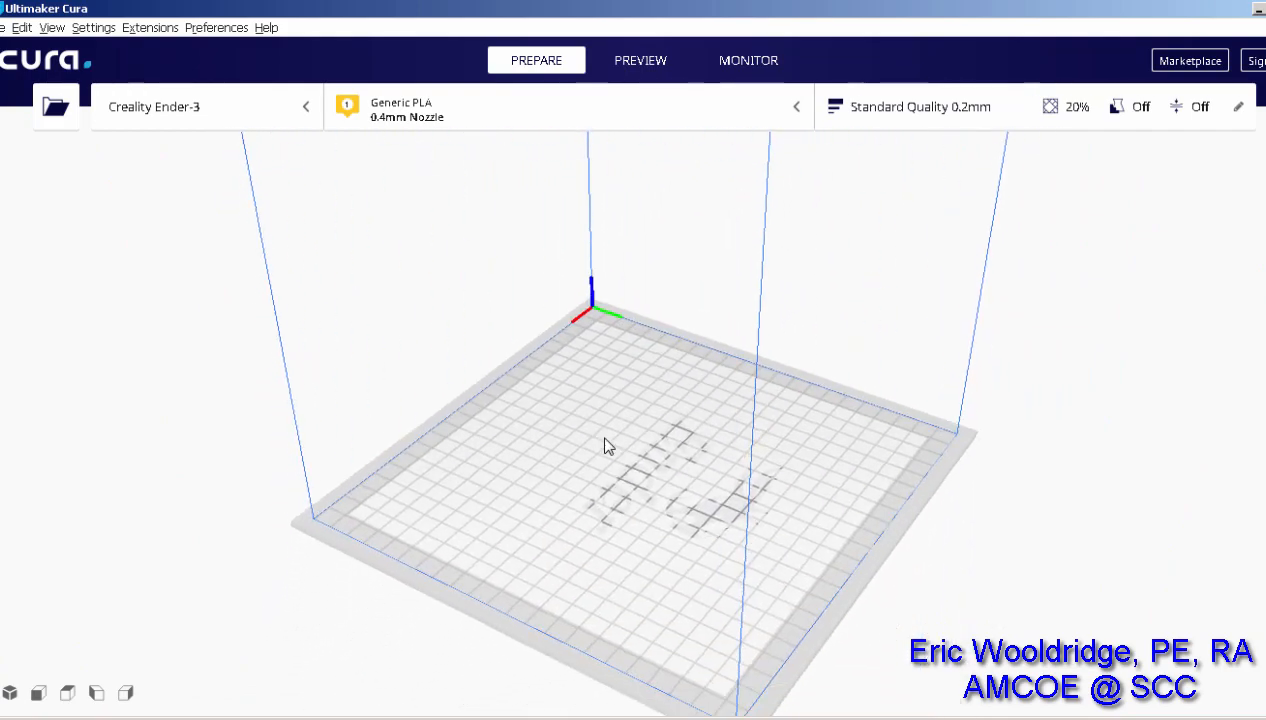
right_click_drag(783, 530, 470, 540)
right_click_drag(737, 543, 406, 508)
right_click_drag(766, 536, 345, 610)
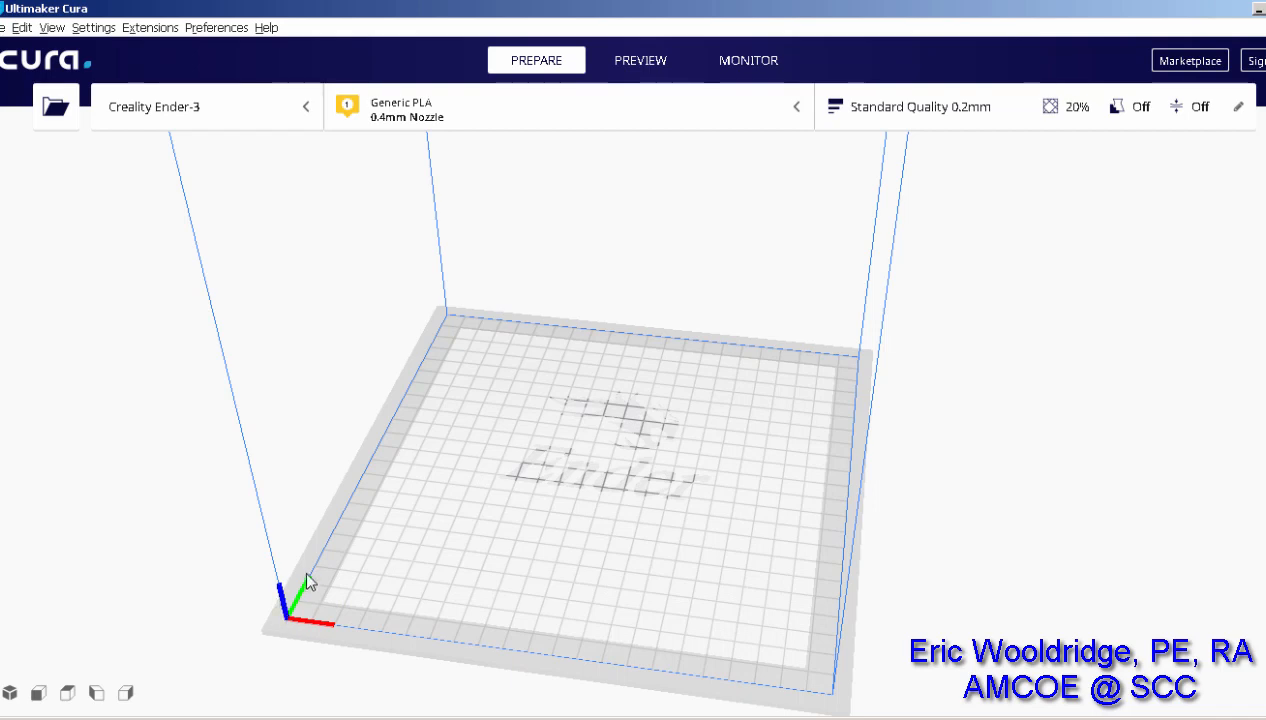
right_click_drag(547, 608, 558, 607)
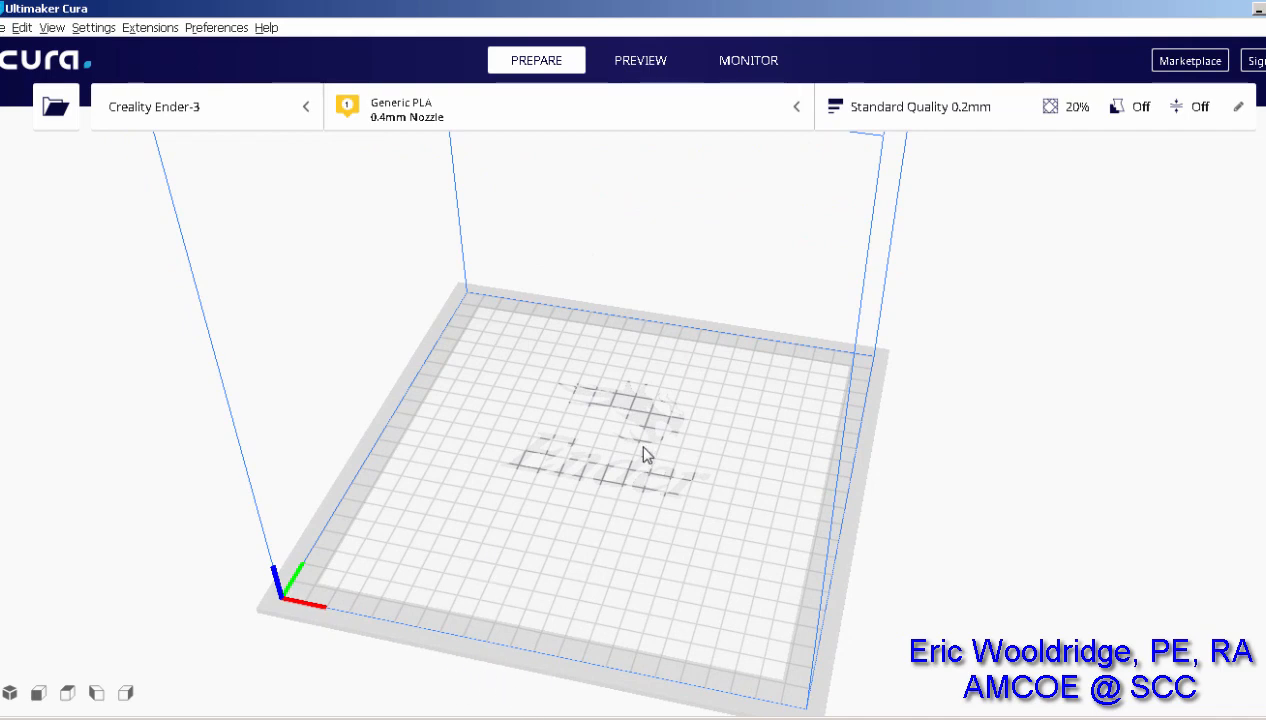
scroll(644, 455, "down", 2)
scroll(644, 455, "up", 2)
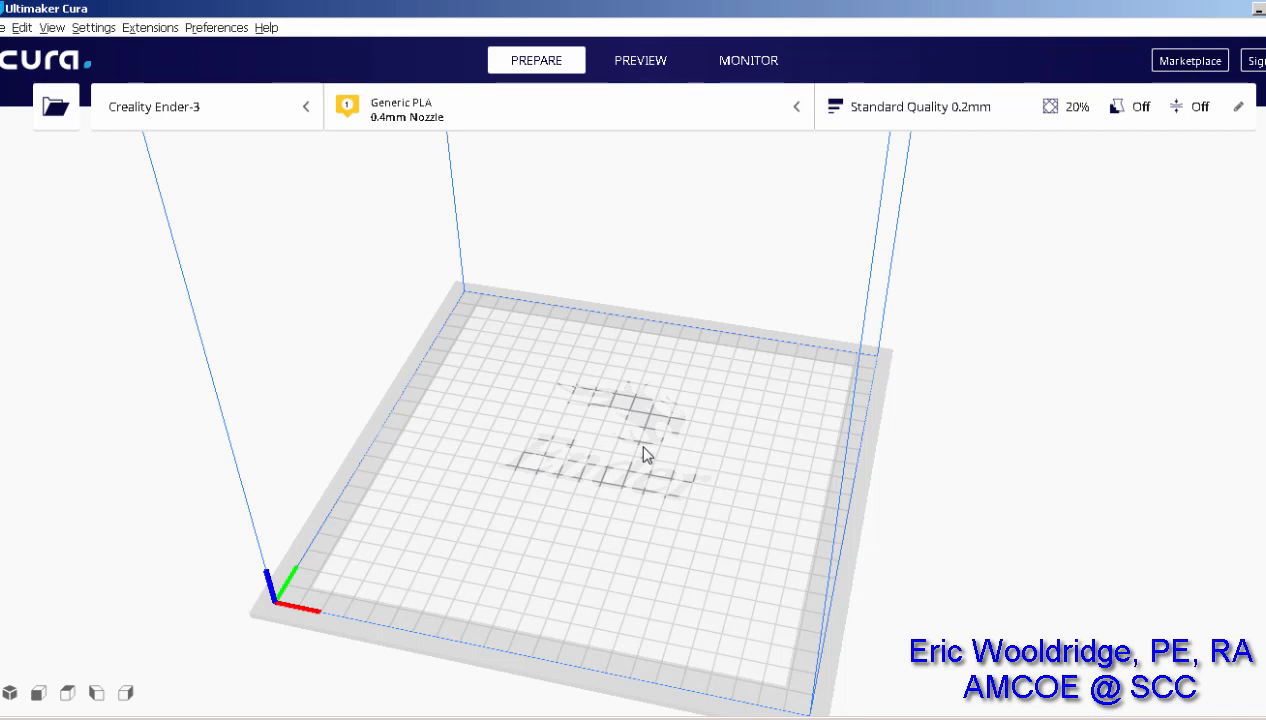
left_click(644, 455)
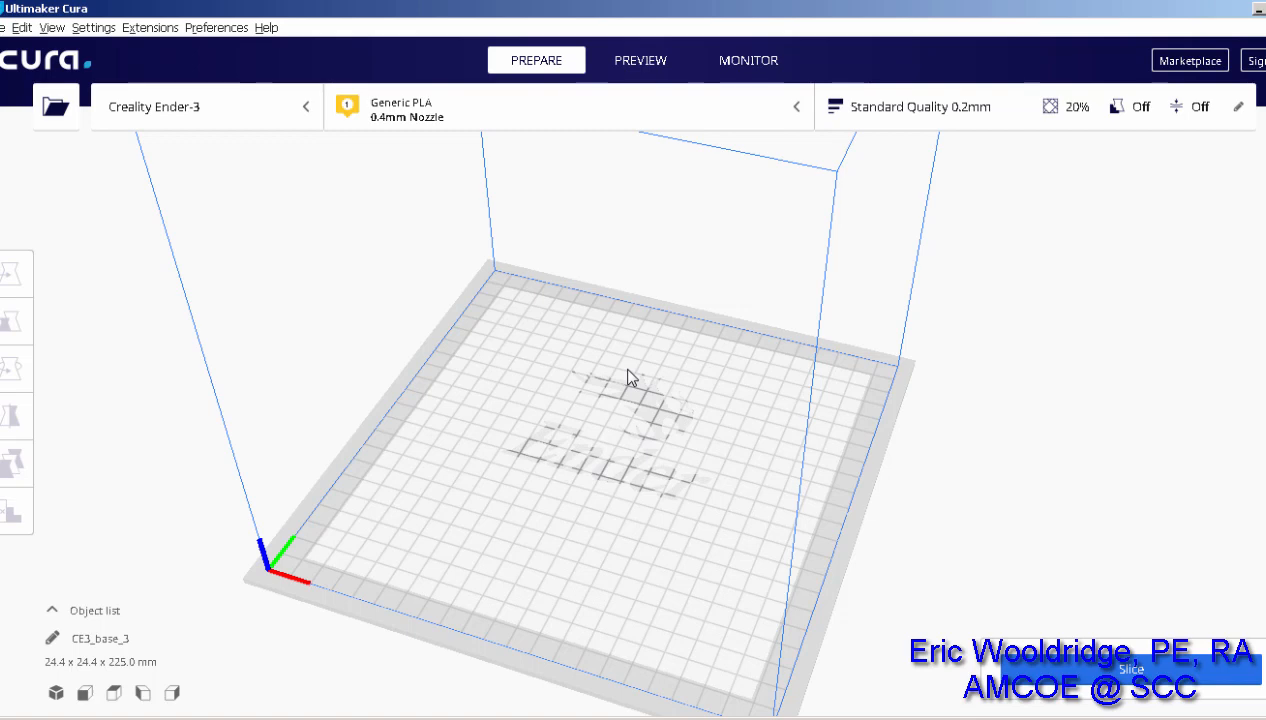
right_click_drag(674, 498, 672, 483)
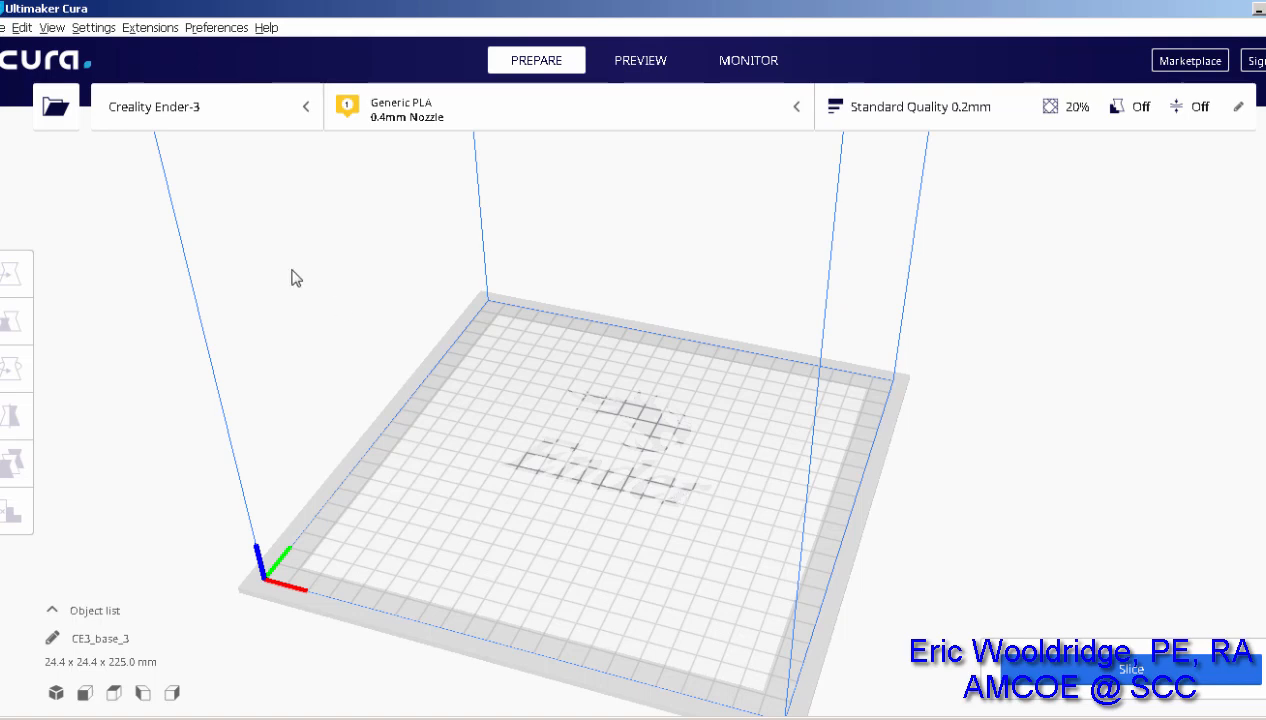
- Import the calibration_cube model from the temp stl folder onto the build plate
left_click(56, 110)
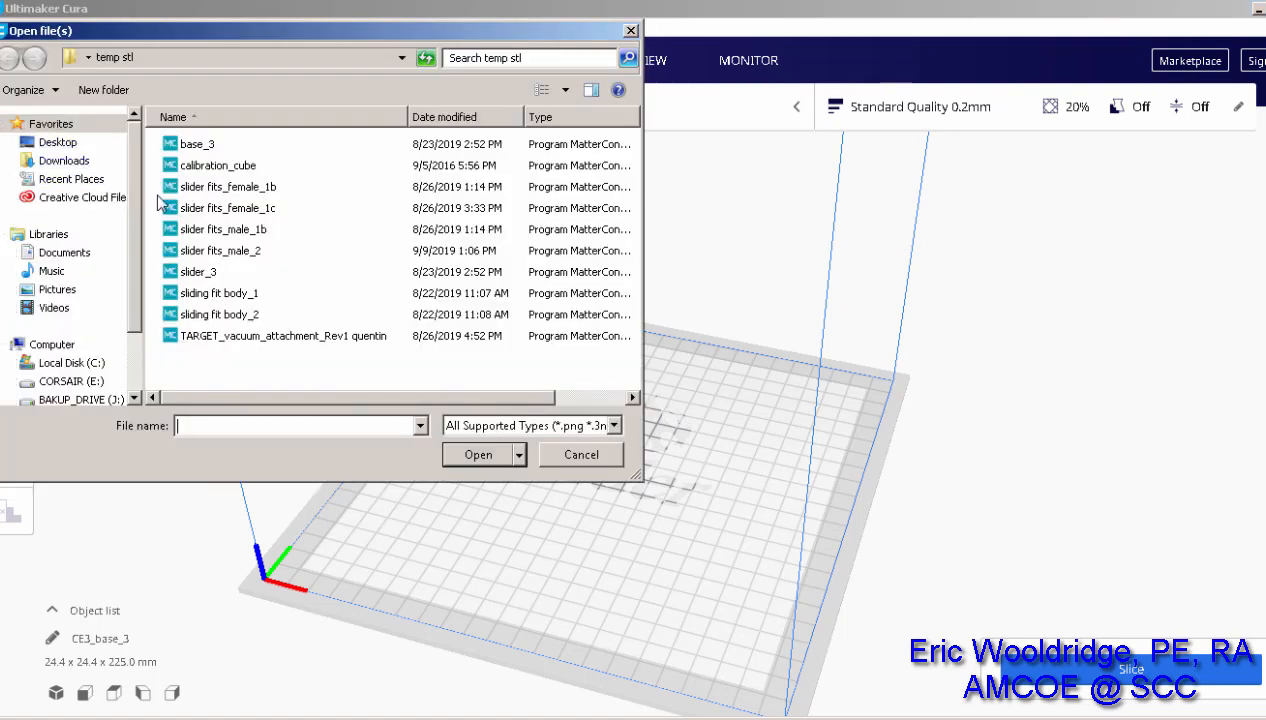
left_click(226, 168)
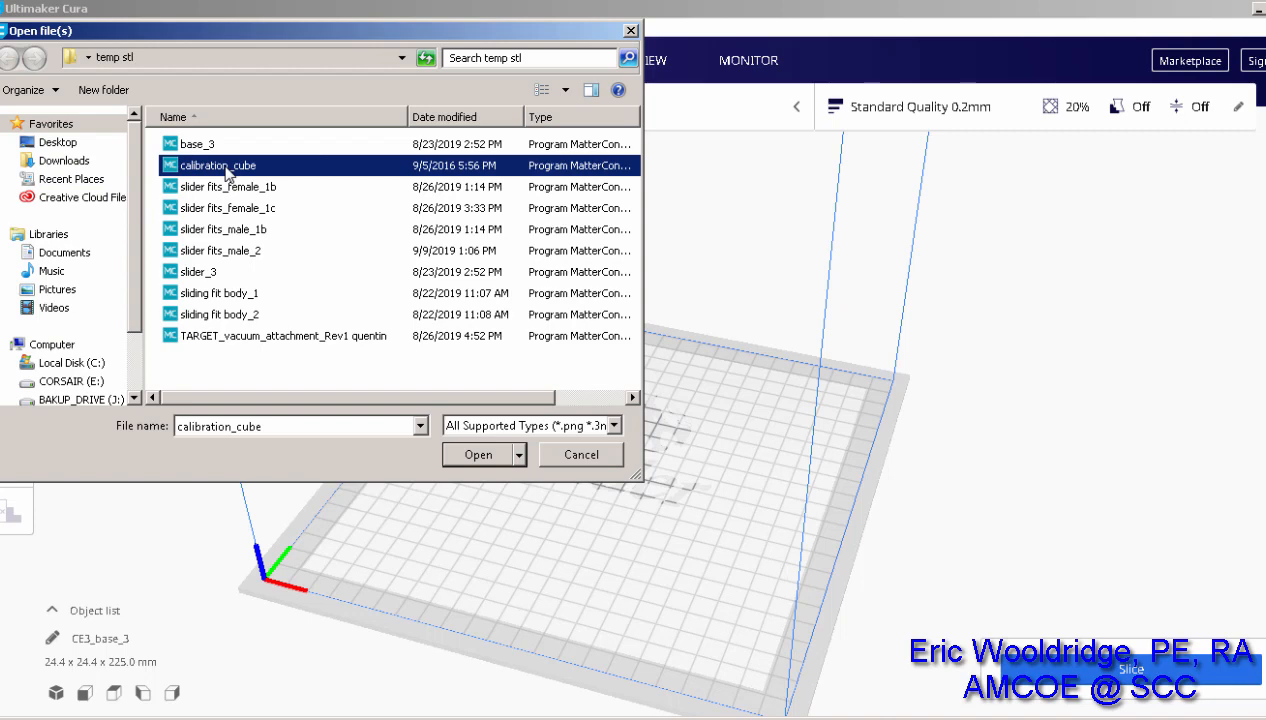
left_click(480, 455)
mouse_move(690, 540)
right_mouse_down()
mouse_move(640, 593)
mouse_move(687, 484)
mouse_move(669, 529)
right_mouse_up()
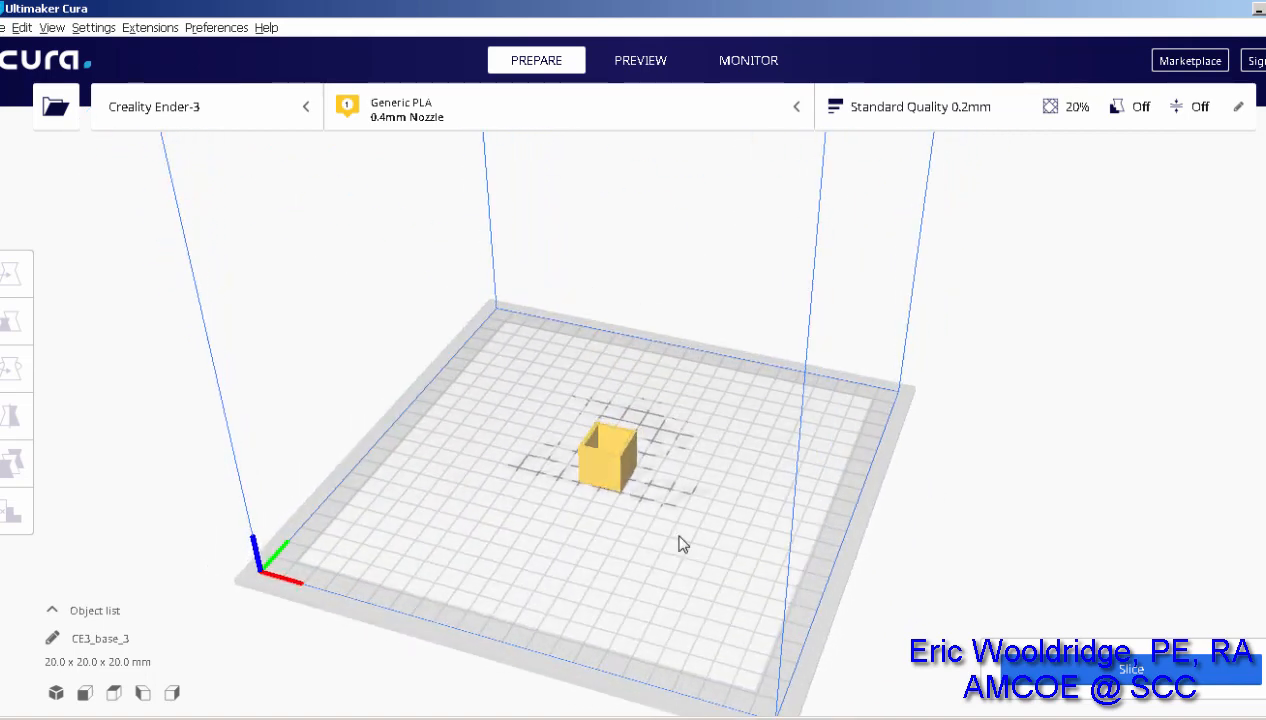
- Move the calibration cube toward the plate's front-left corner, about 40 mm along X and 37 mm along Y from the centre
left_click(612, 470)
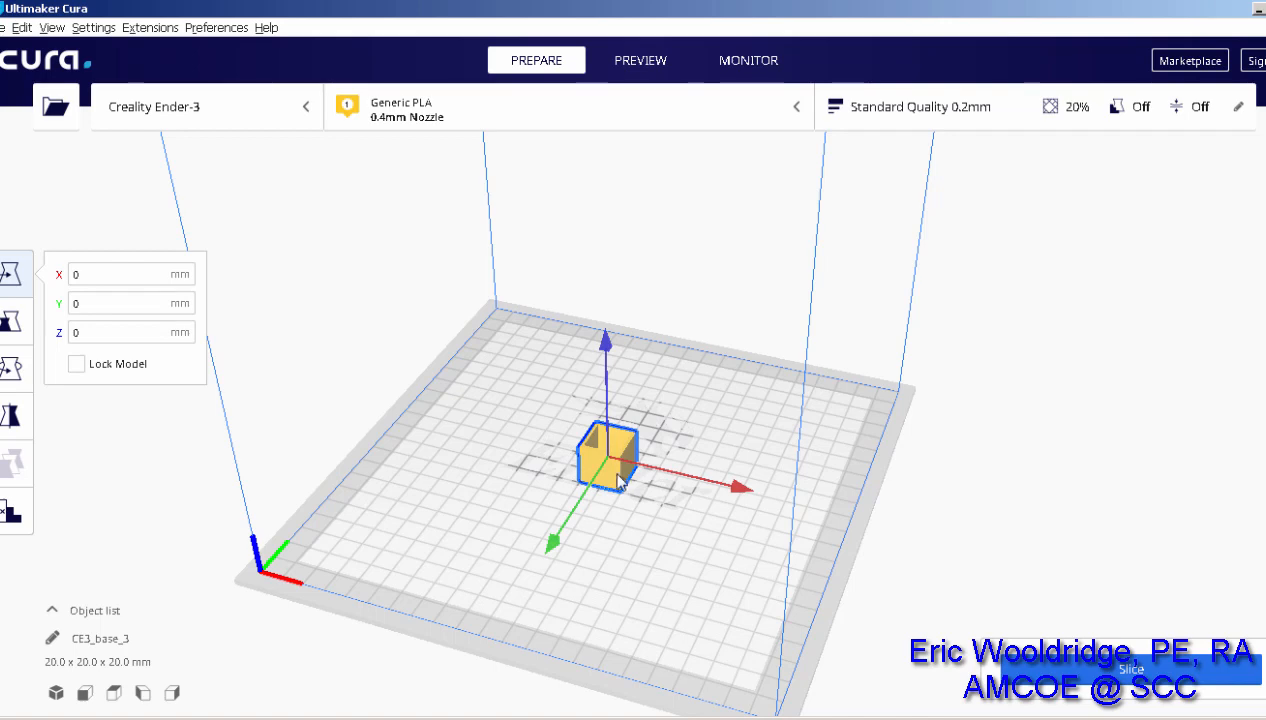
left_click_drag(595, 483, 552, 516)
left_click(640, 540)
left_click(583, 519)
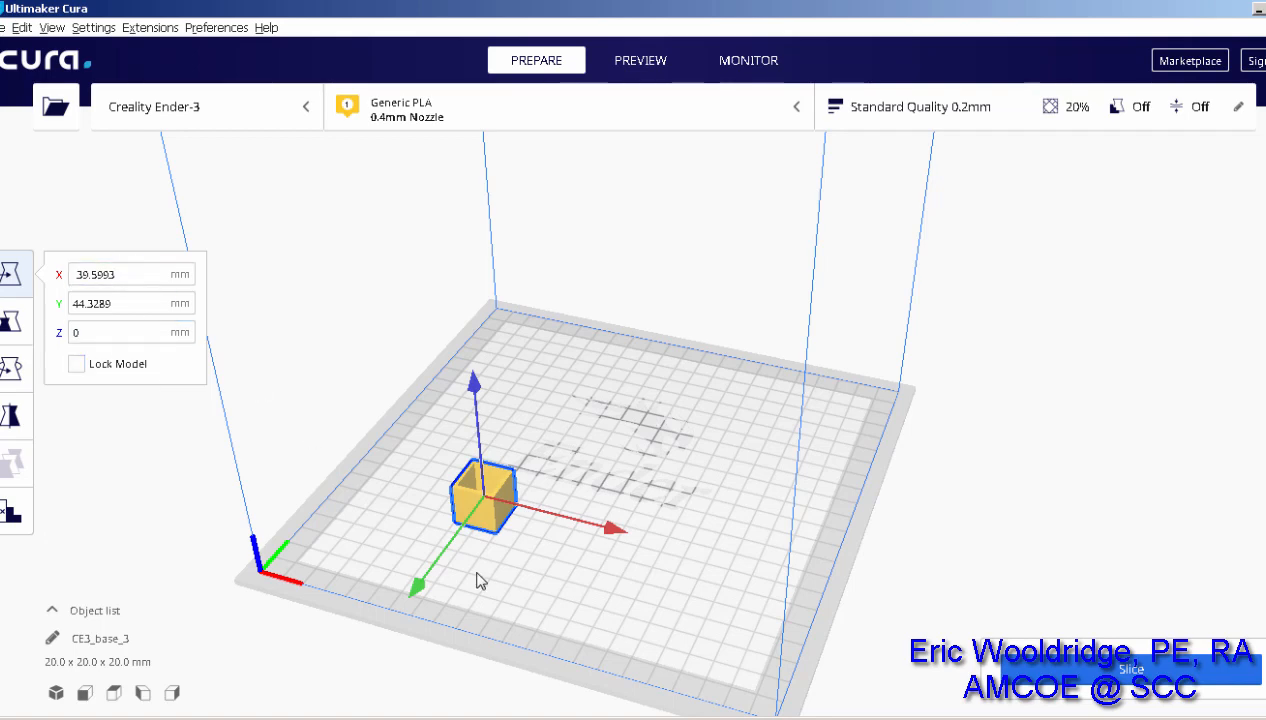
left_click_drag(447, 552, 462, 541)
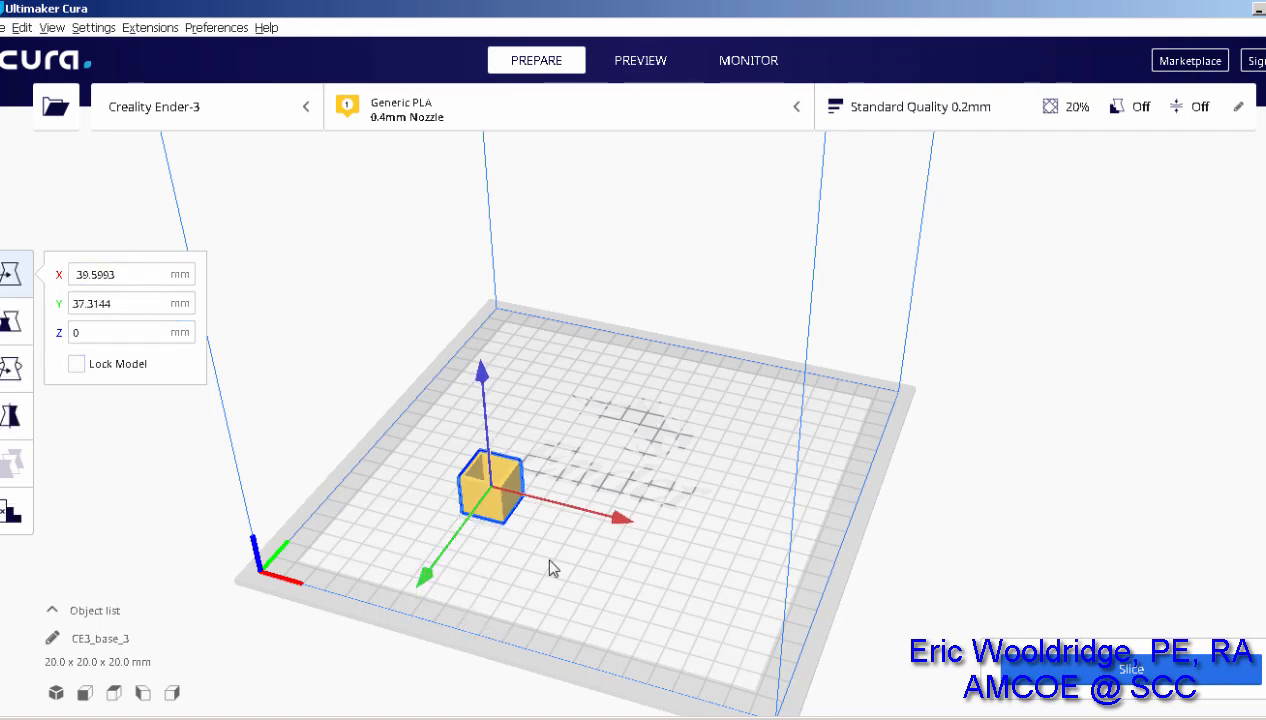
- Set the calibration cube's X position to 50 mm
left_click(549, 568)
left_click(502, 516)
left_click(138, 273)
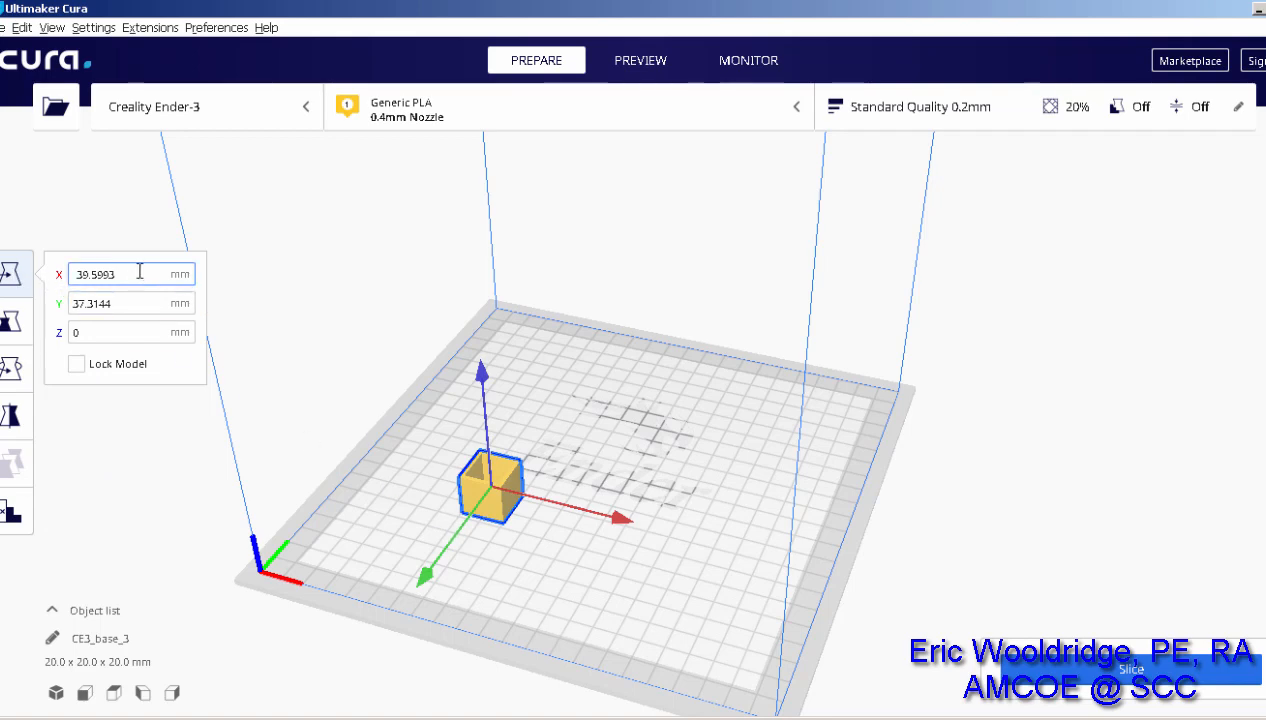
left_click_drag(141, 272, 60, 275)
type("50")
key("Return")
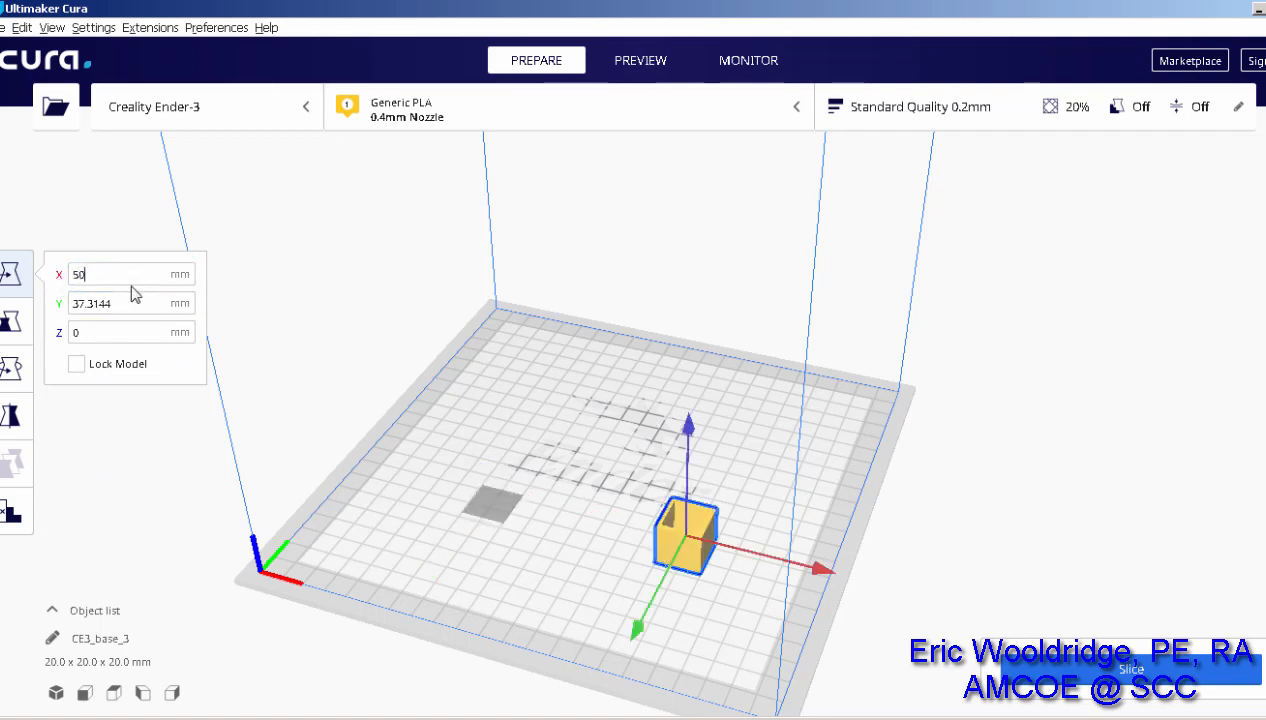
- Set the calibration cube's X position to 21 mm
left_click_drag(130, 276, 64, 281)
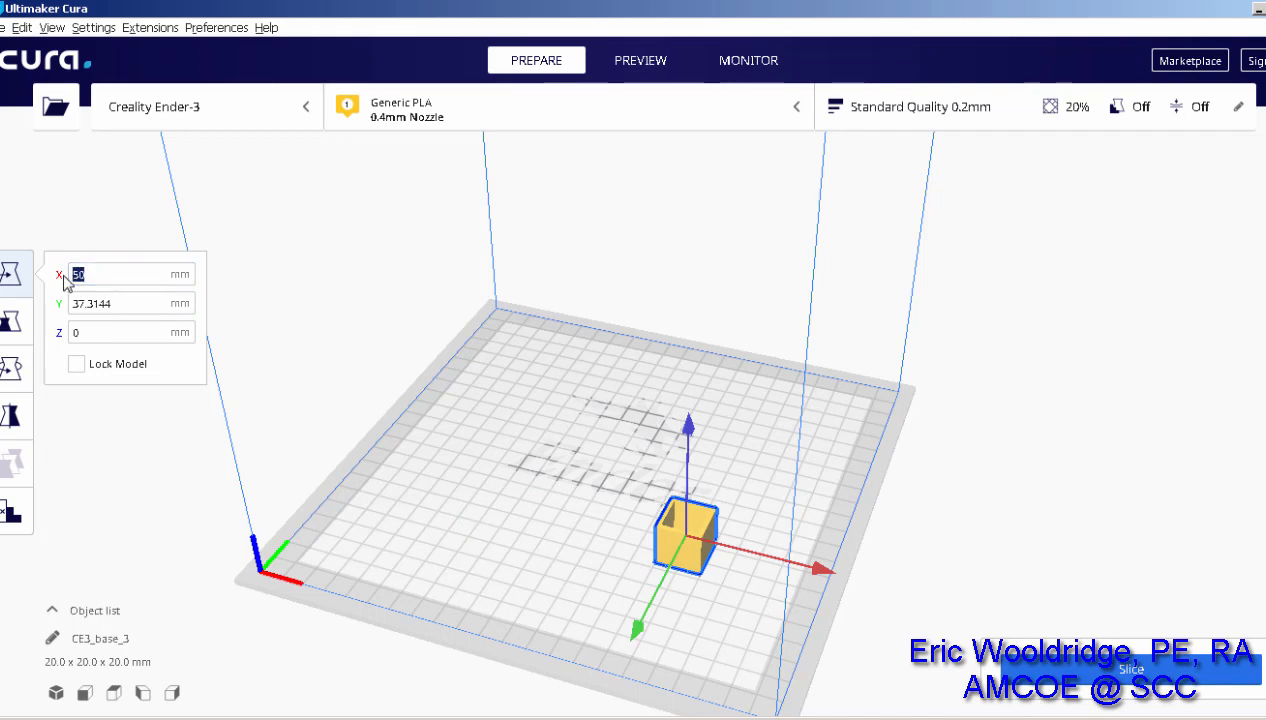
type("21")
key("Return")
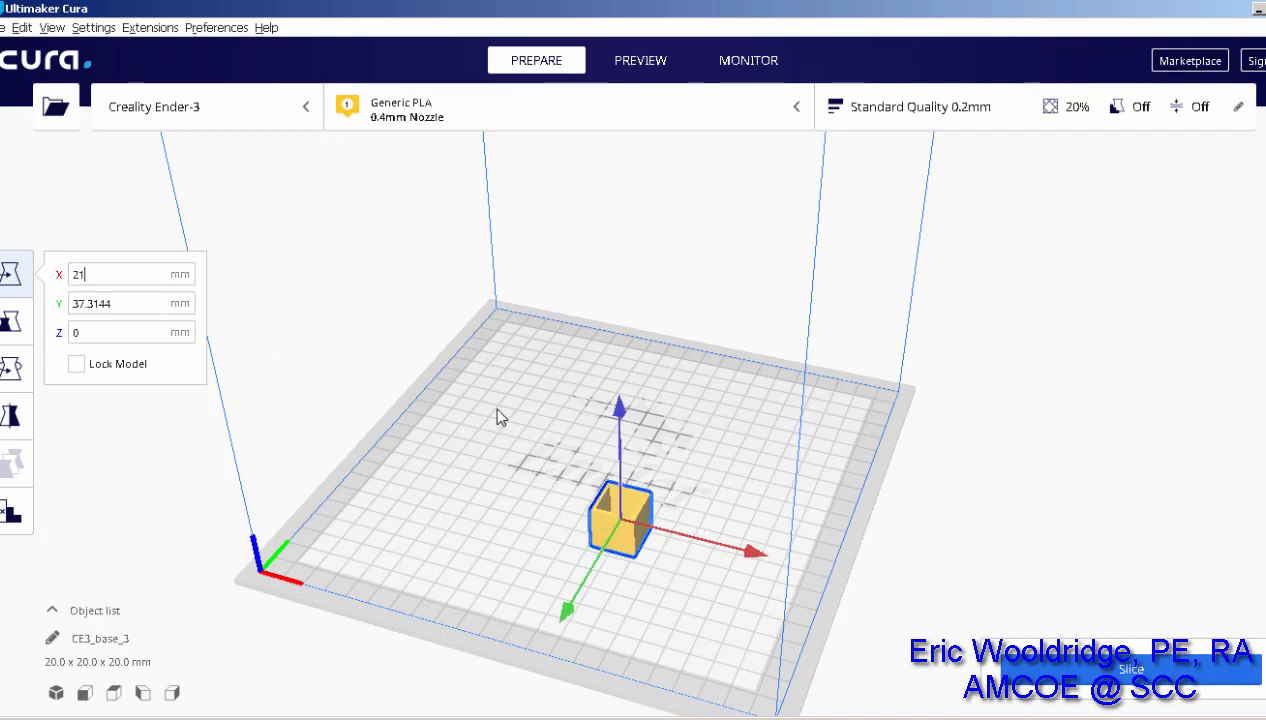
- Move the calibration cube along the X axis toward the plate's left edge, about 60 mm from the centre, and deselect it
left_click_drag(686, 542, 513, 512)
left_click(103, 333)
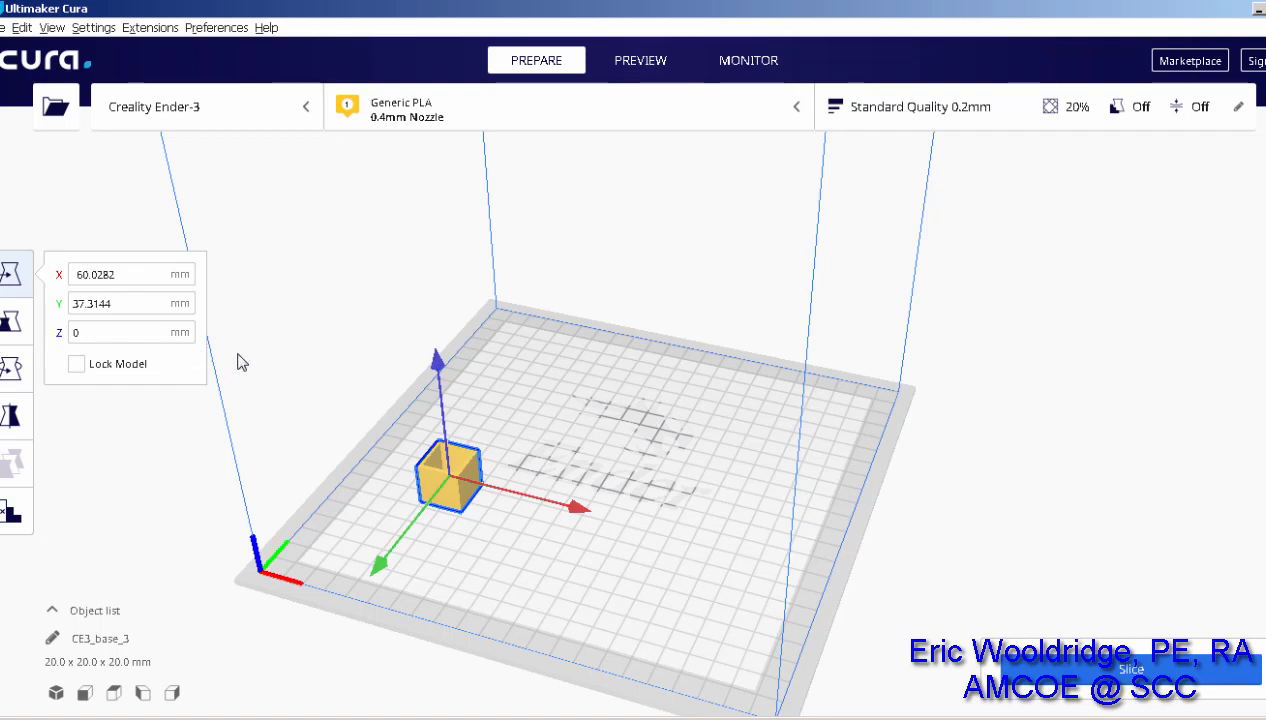
left_click(238, 362)
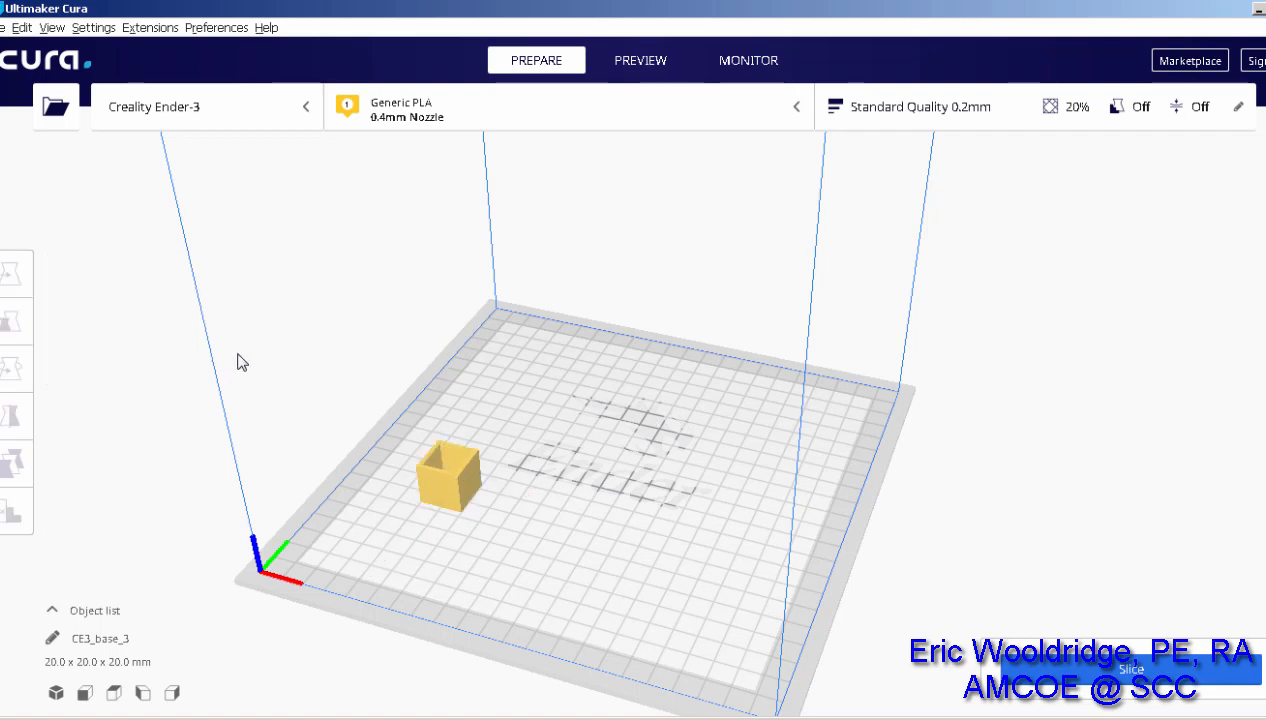
- Rotate the calibration cube about its X axis onto its side, with Snap Rotation kept on
scroll(452, 523, "down", 2)
scroll(452, 523, "up", 5)
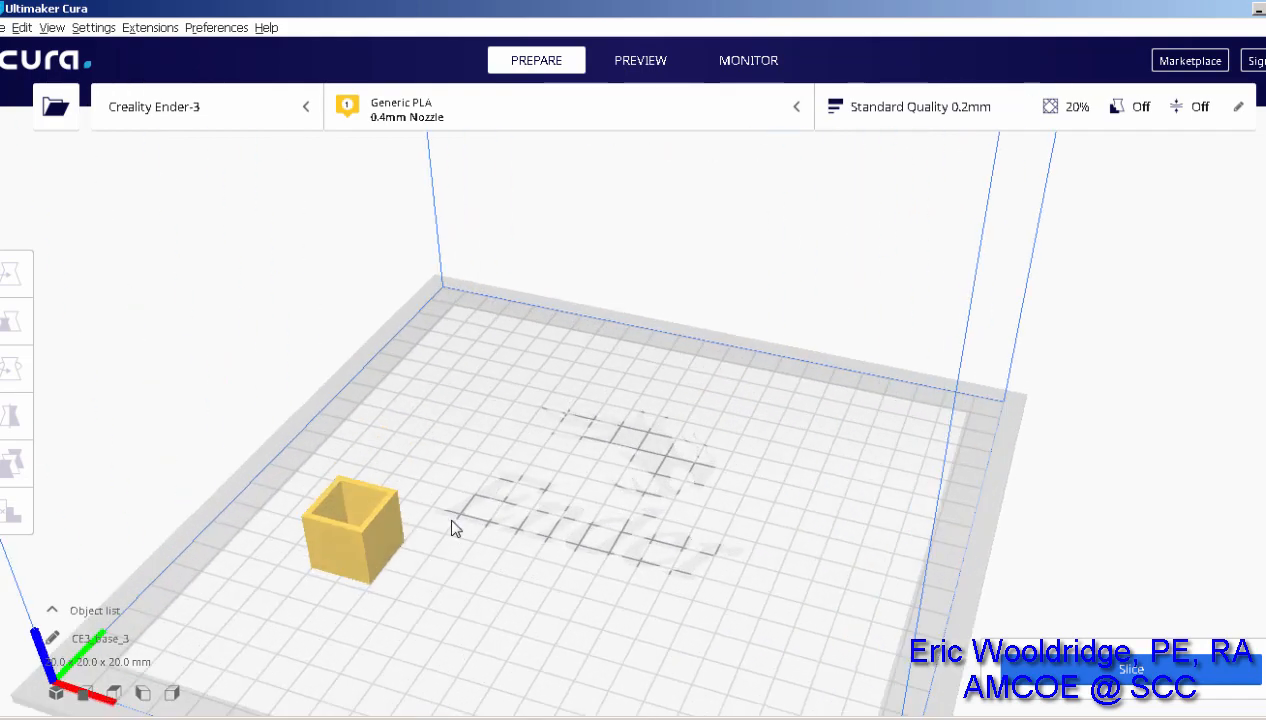
middle_click_drag(504, 464, 656, 387)
scroll(427, 384, "up", 3)
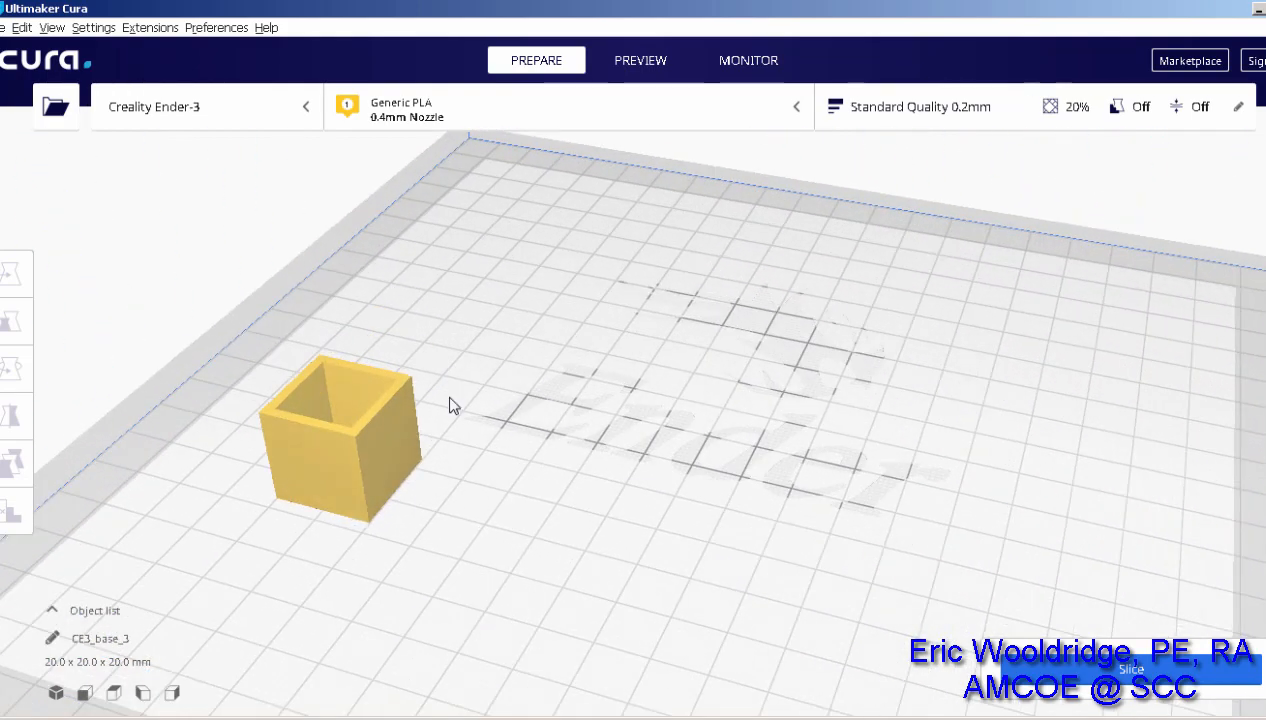
right_click_drag(451, 405, 768, 511)
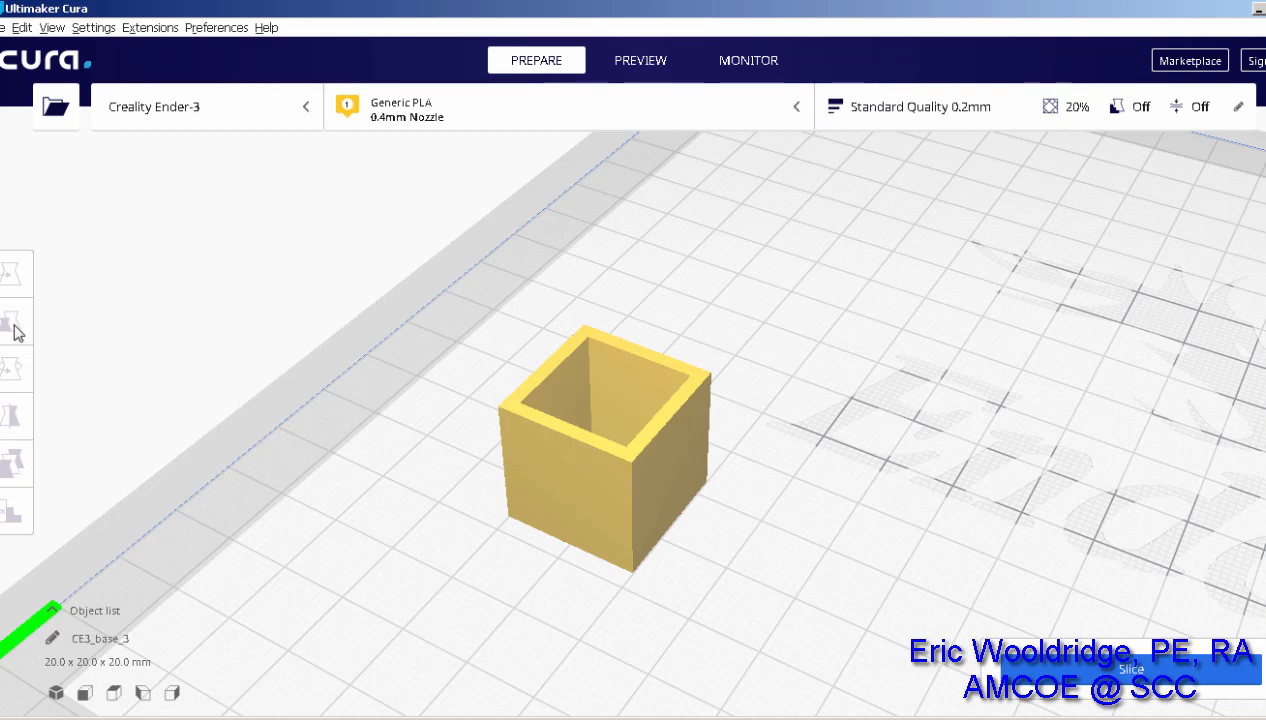
left_click(556, 484)
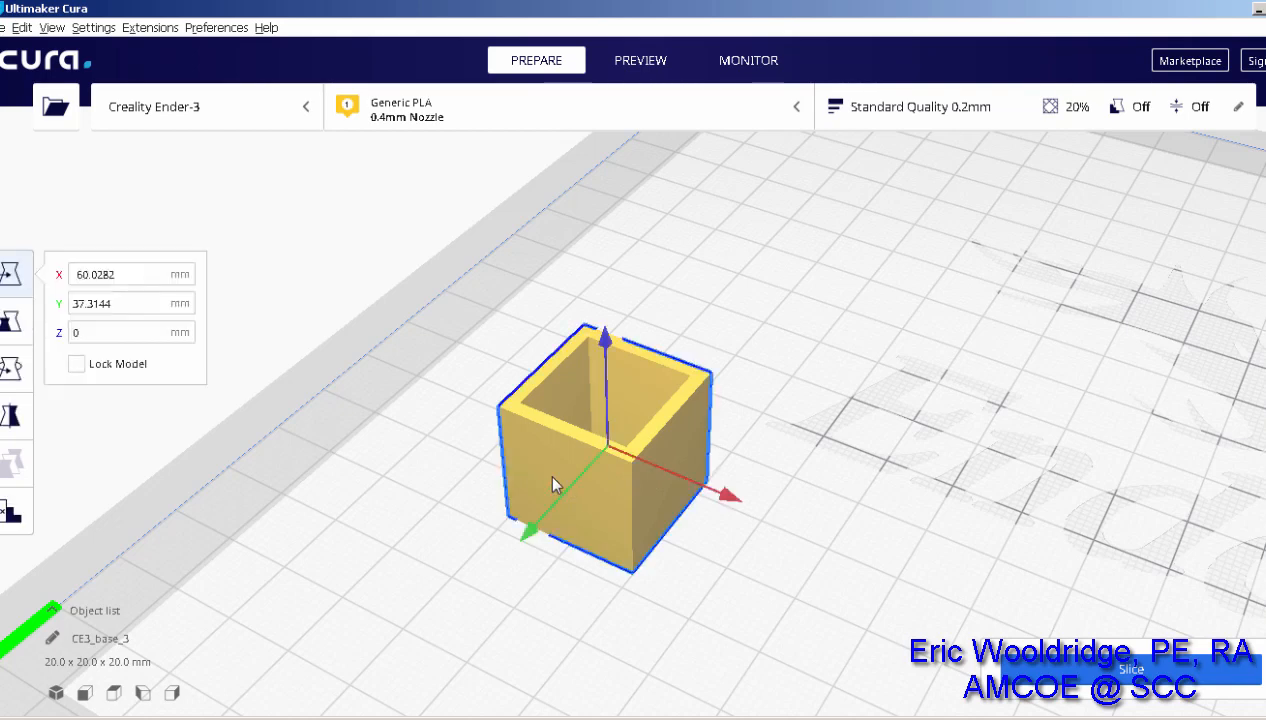
left_click(12, 369)
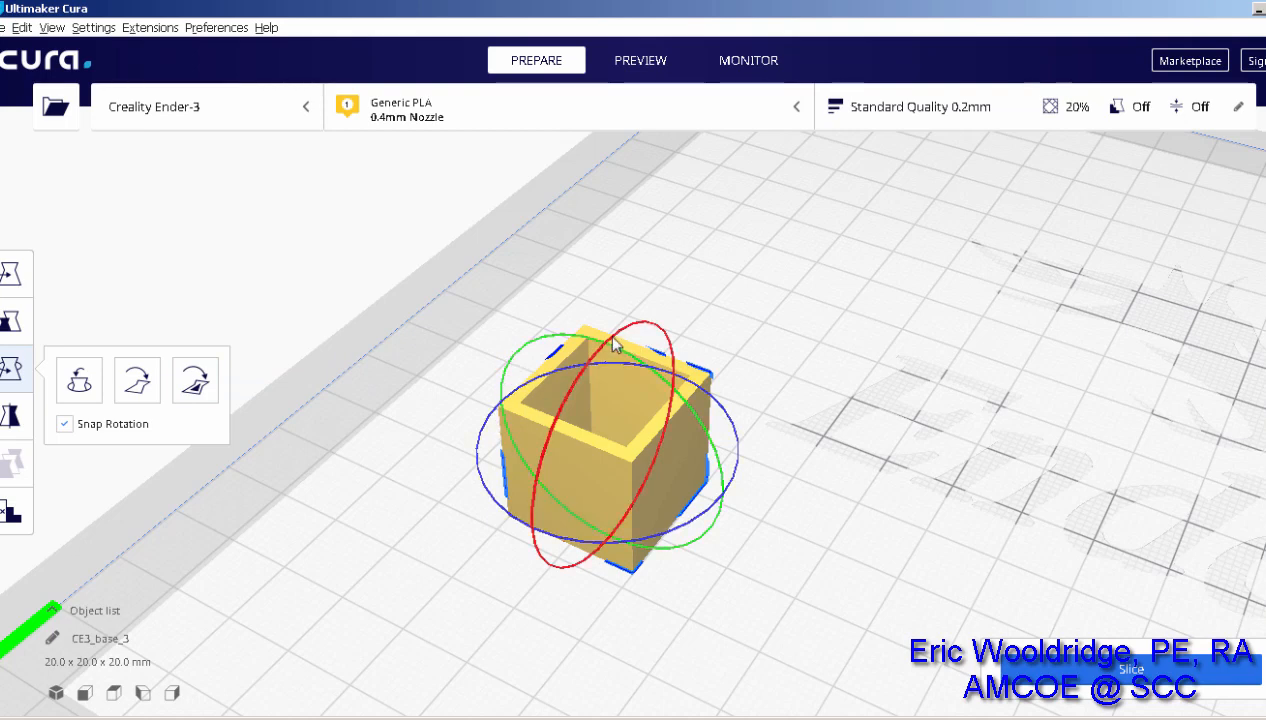
left_click_drag(616, 342, 647, 339)
right_click_drag(746, 418, 618, 500)
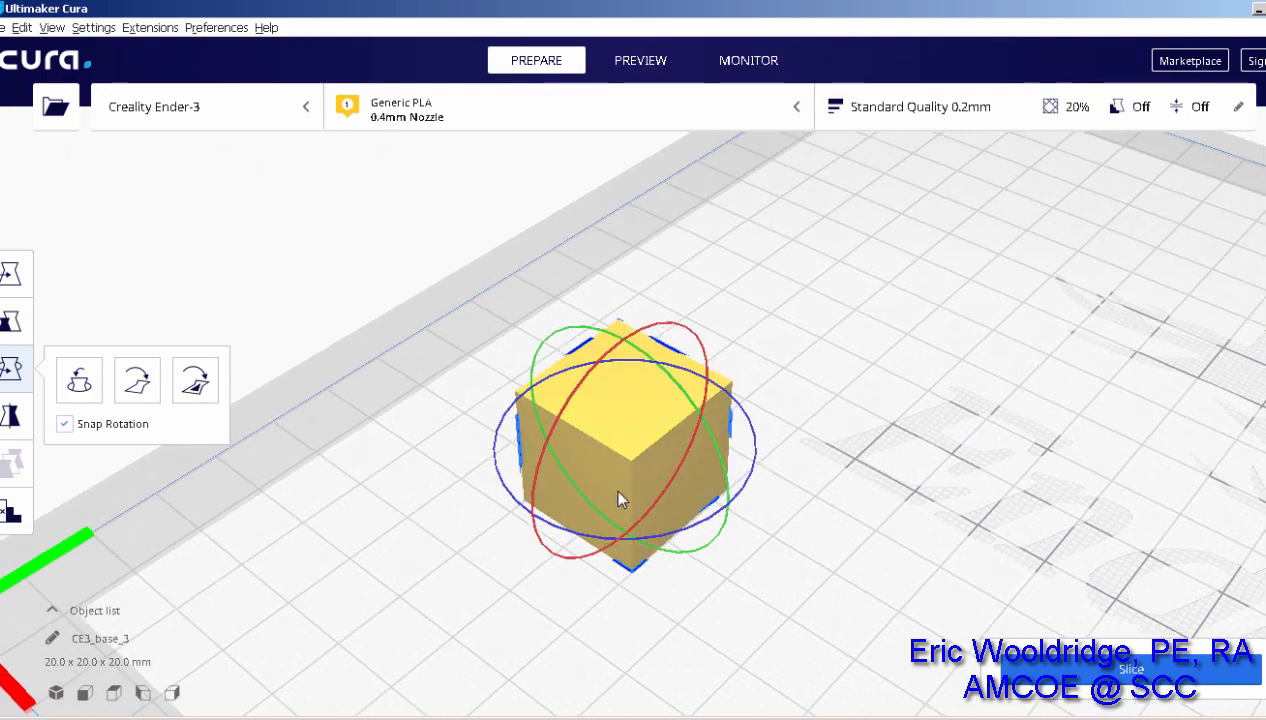
- Examine the tipped cube from the other side and rotate it back upright with its opening facing up
right_click_drag(454, 638, 837, 618)
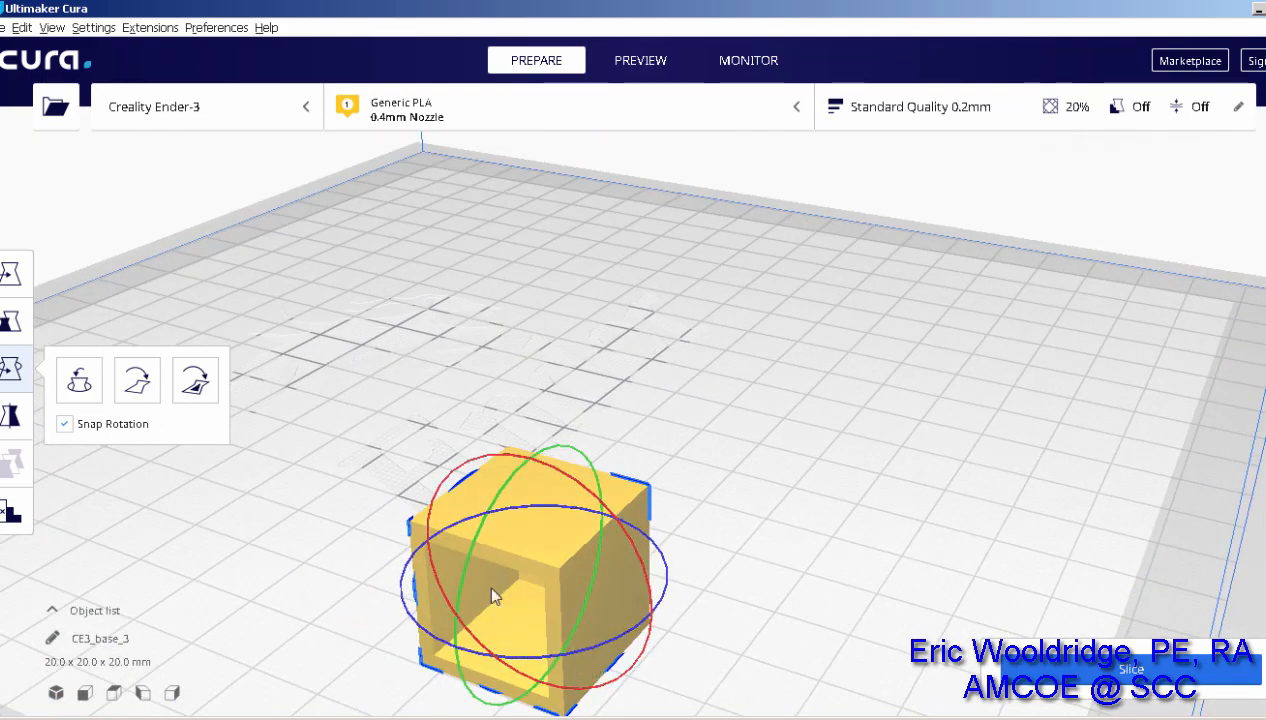
right_click_drag(930, 580, 605, 472)
left_click_drag(632, 375, 788, 606)
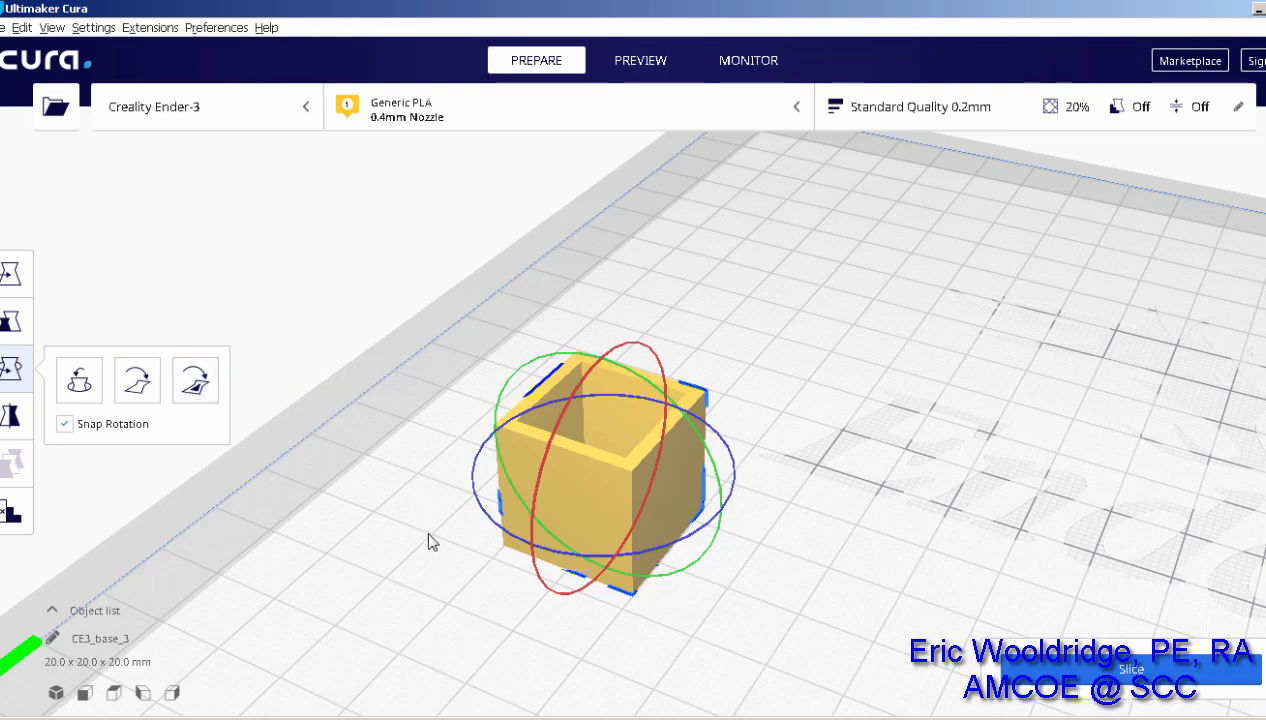
- Align the cube's front face to the build plate, and stand it upright again by aligning its closed bottom face
left_click(192, 382)
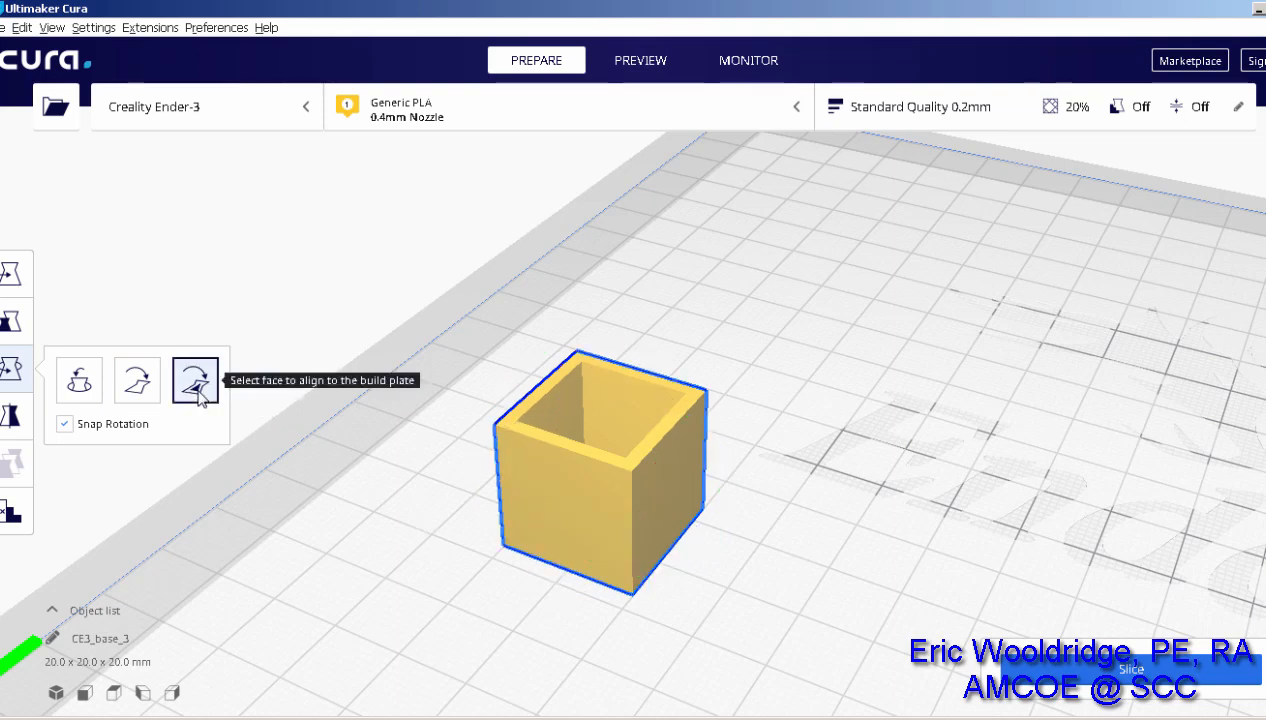
left_click(607, 515)
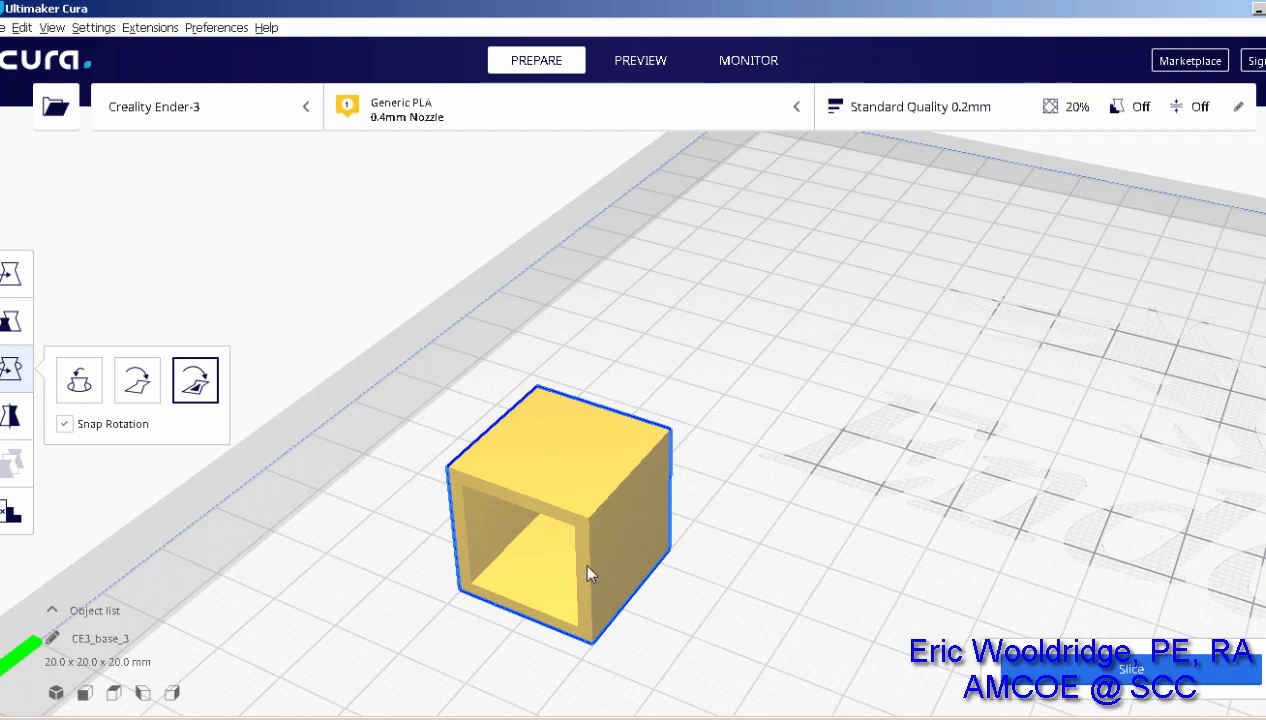
right_click_drag(755, 506, 455, 531)
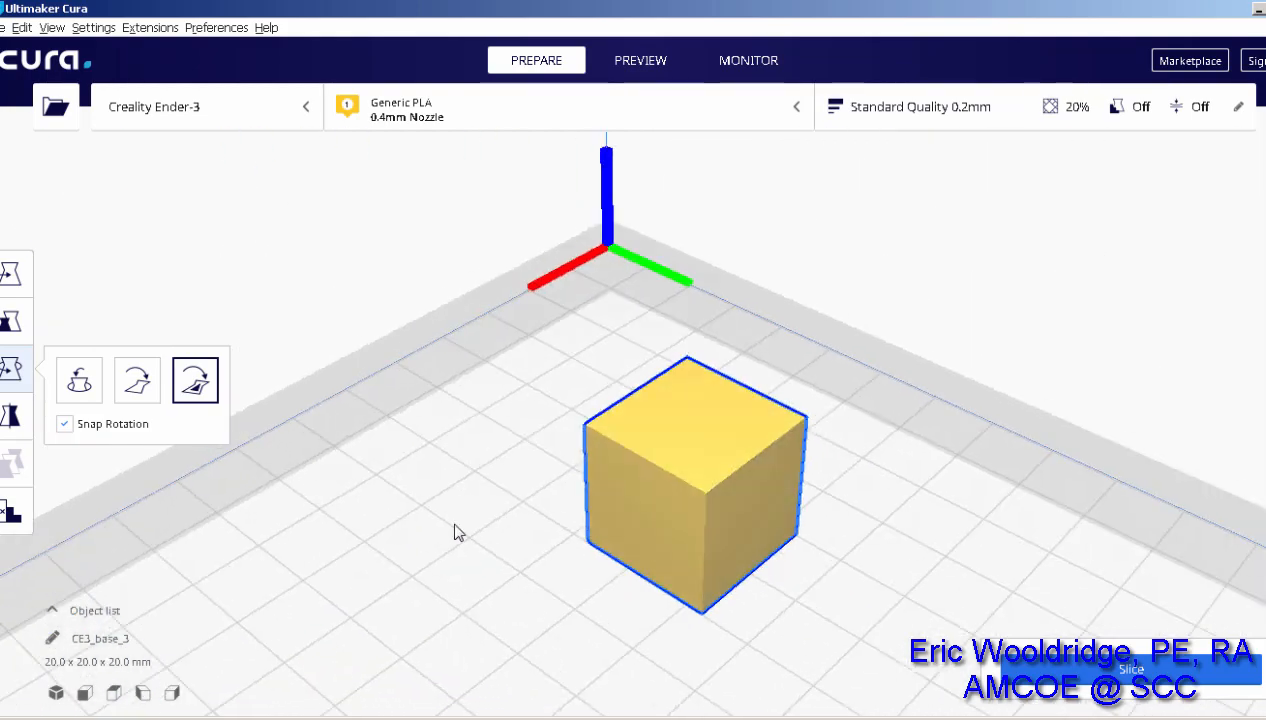
left_click(755, 510)
right_click_drag(452, 599, 842, 579)
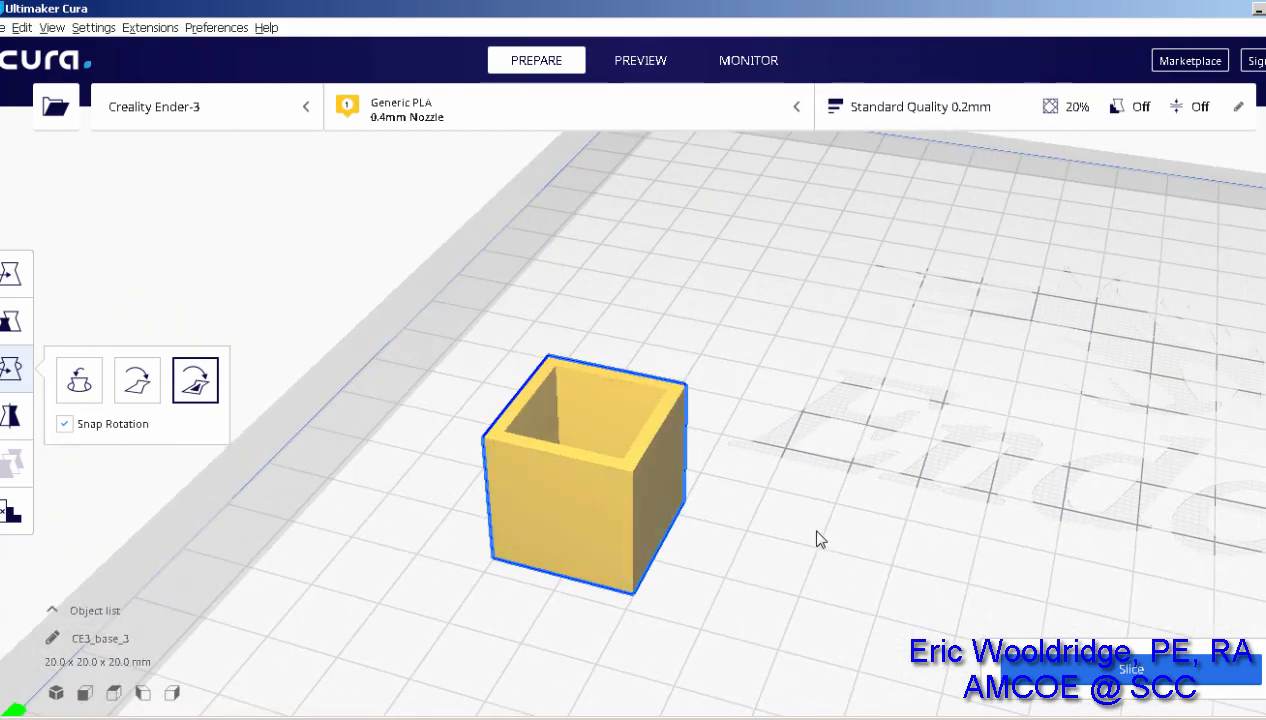
left_click(362, 529)
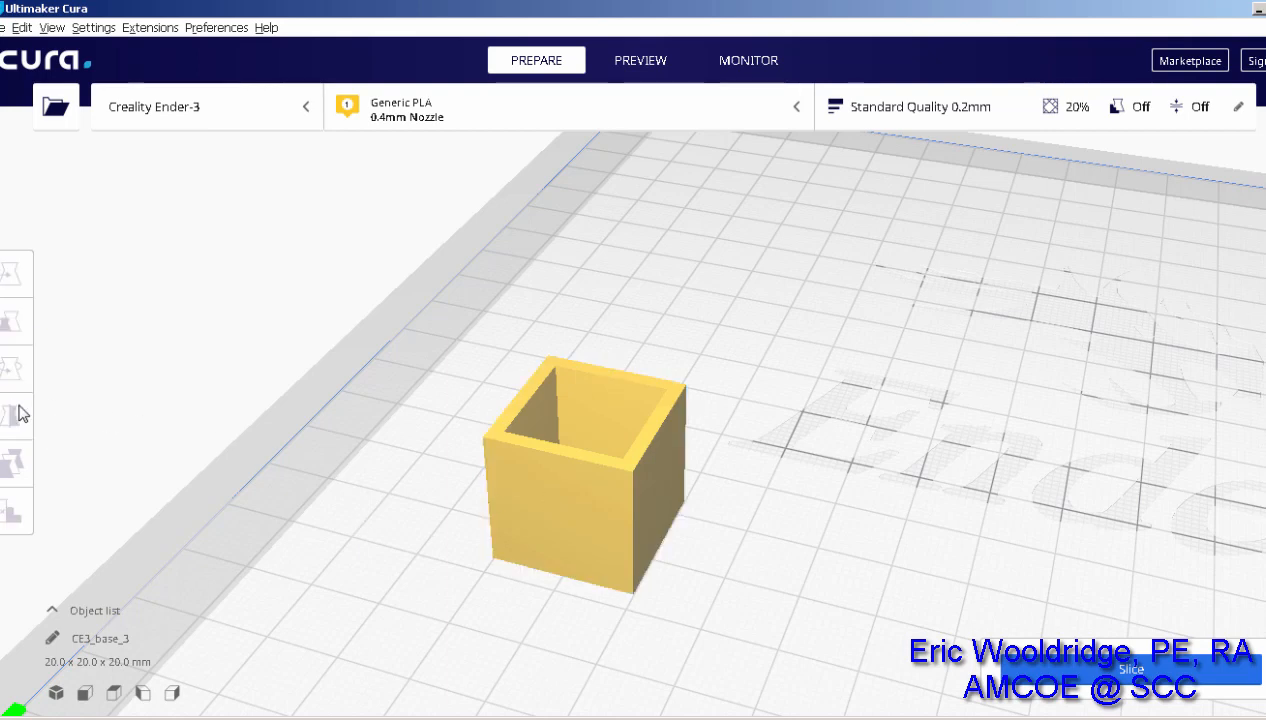
- Move the calibration cube along the Y axis toward the plate's front edge, about 49 mm from the centre
right_click_drag(814, 472, 763, 494)
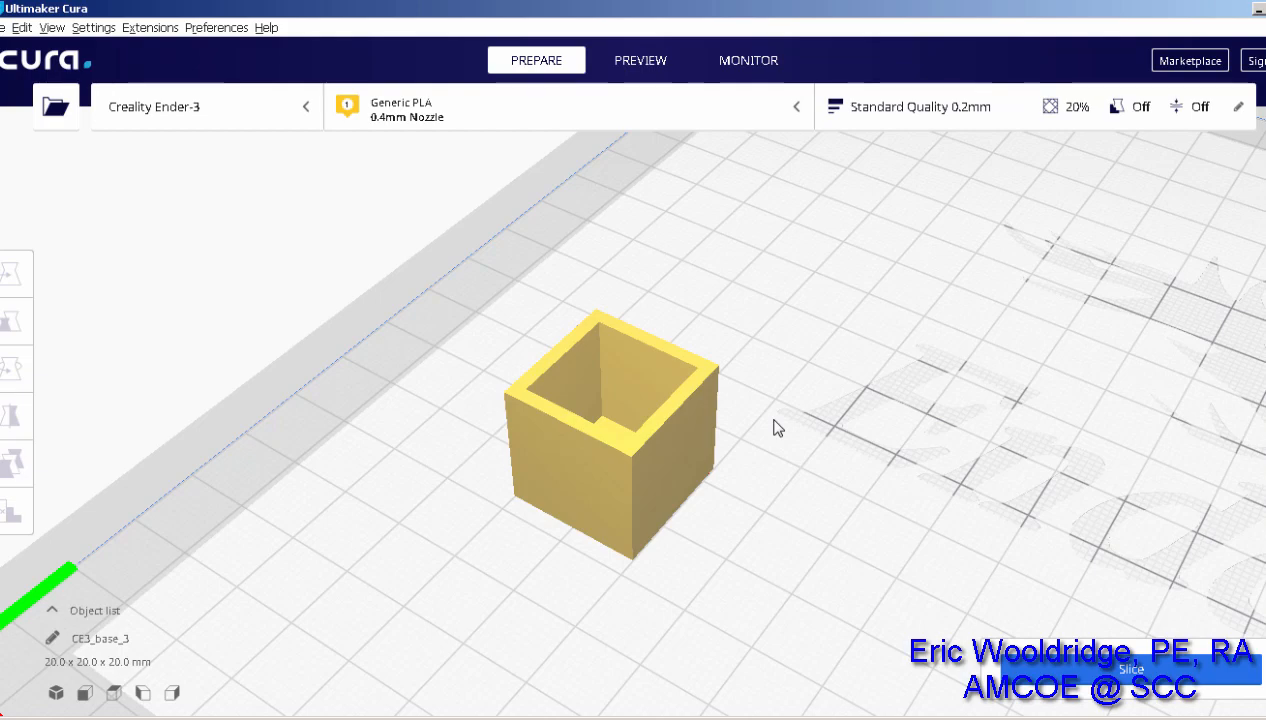
scroll(773, 428, "down", 5)
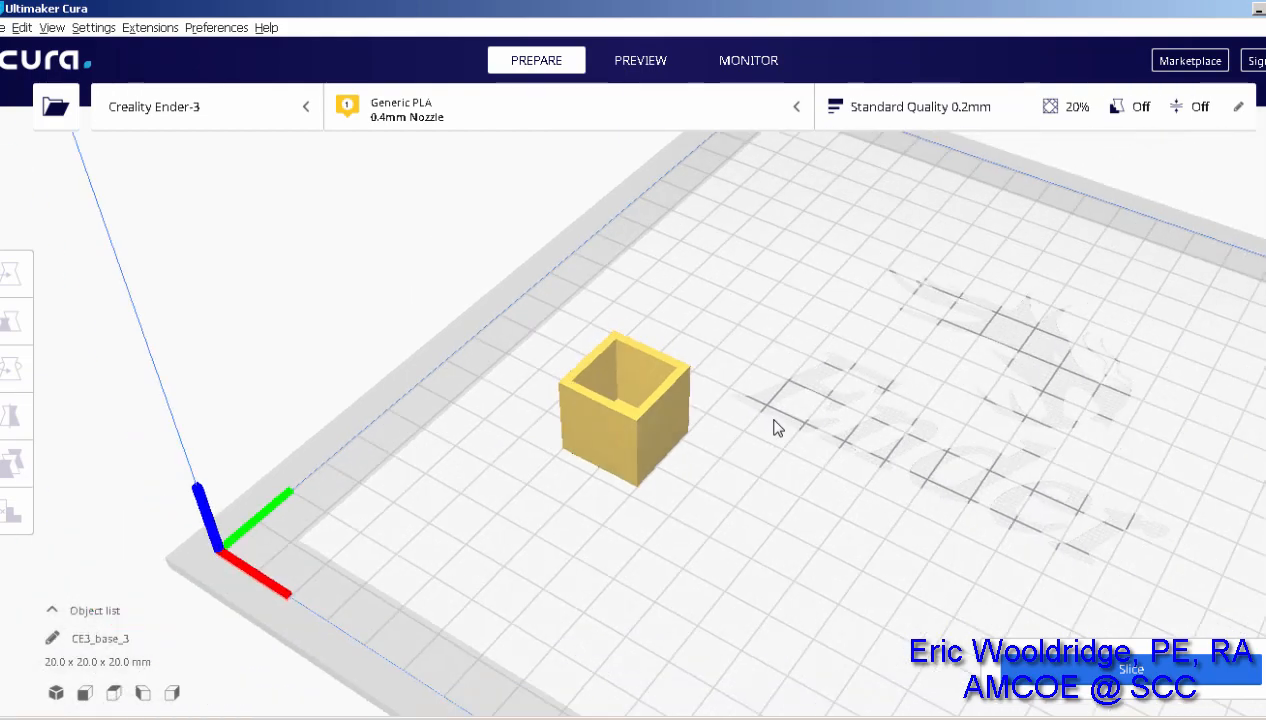
scroll(790, 465, "up", 3)
mouse_move(797, 463)
right_mouse_down()
mouse_move(797, 480)
mouse_move(780, 480)
right_mouse_up()
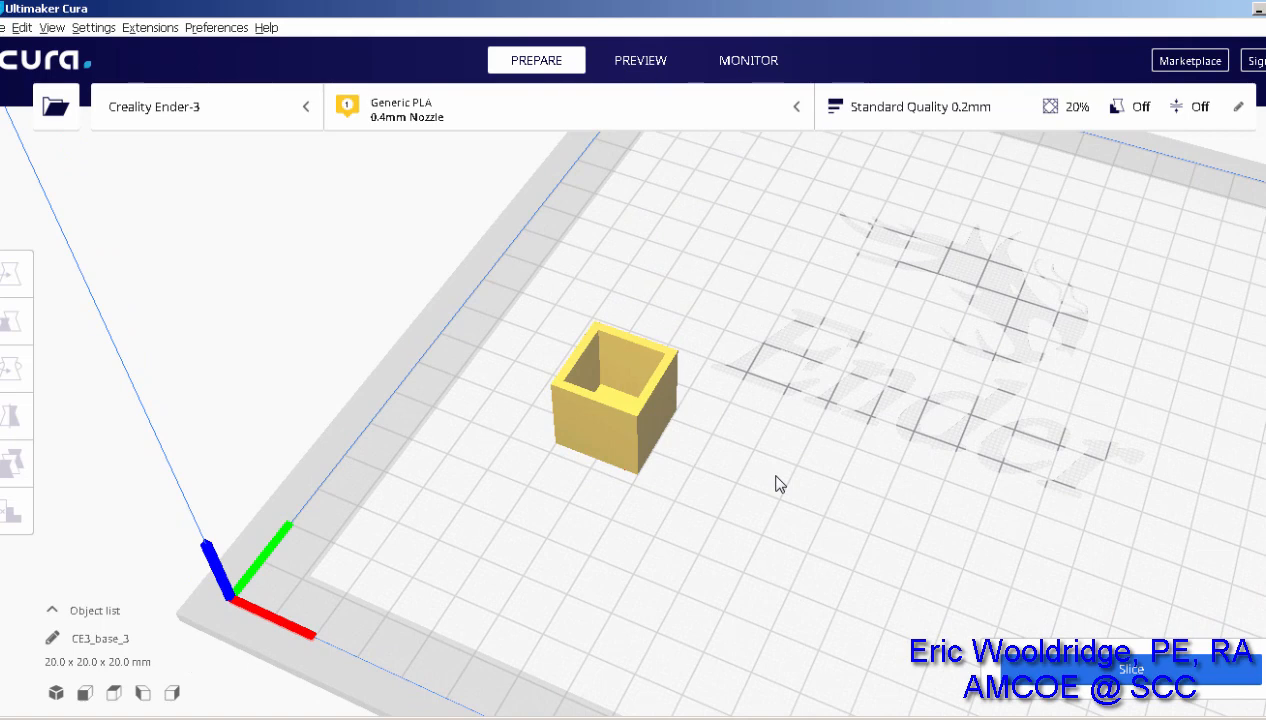
left_click(637, 421)
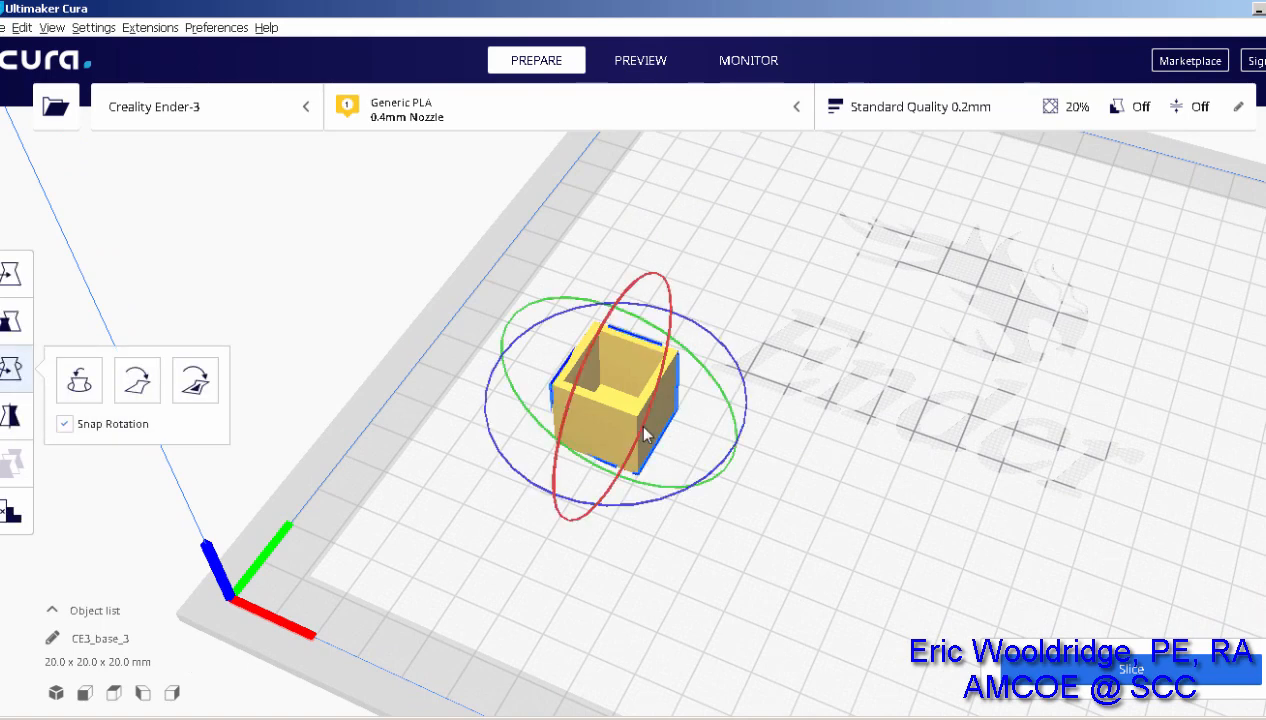
left_click(12, 272)
left_click_drag(574, 447, 558, 499)
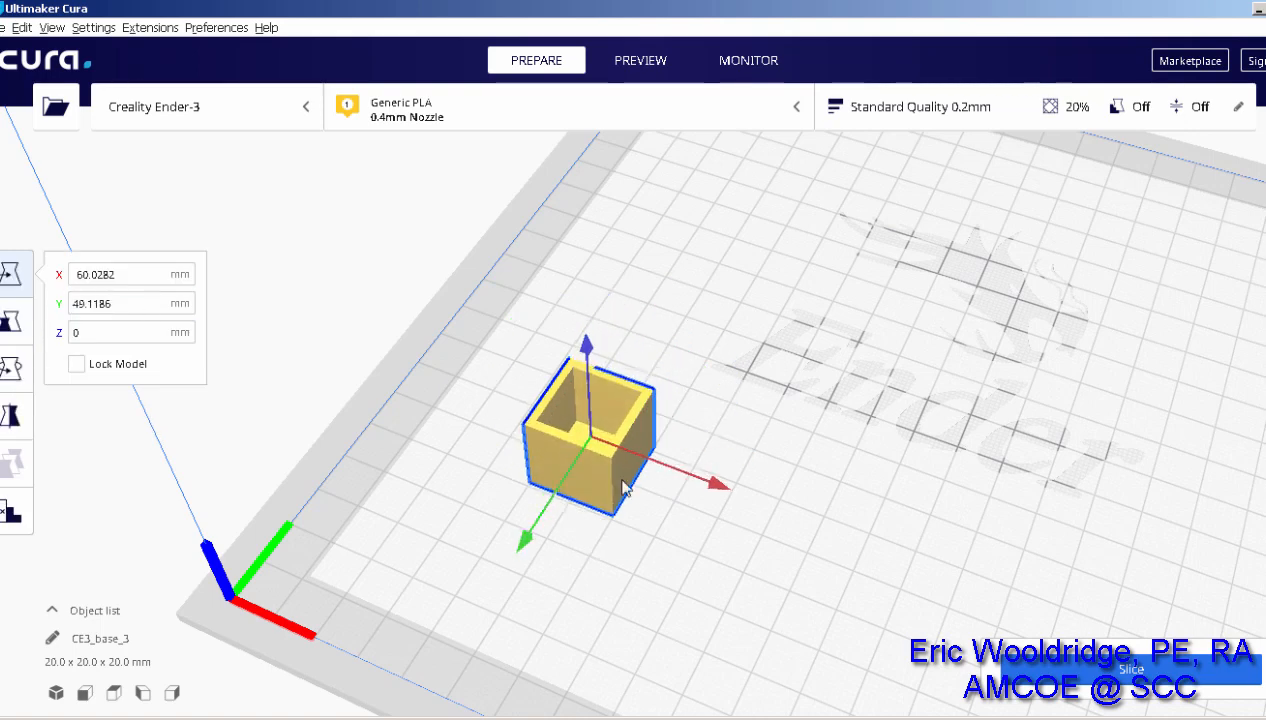
- Move the calibration cube along the X axis back toward the middle, about 30 mm from the plate's centre
left_click(690, 480)
left_click(607, 455)
left_click(721, 486)
left_click(610, 452)
left_click_drag(653, 466, 765, 502)
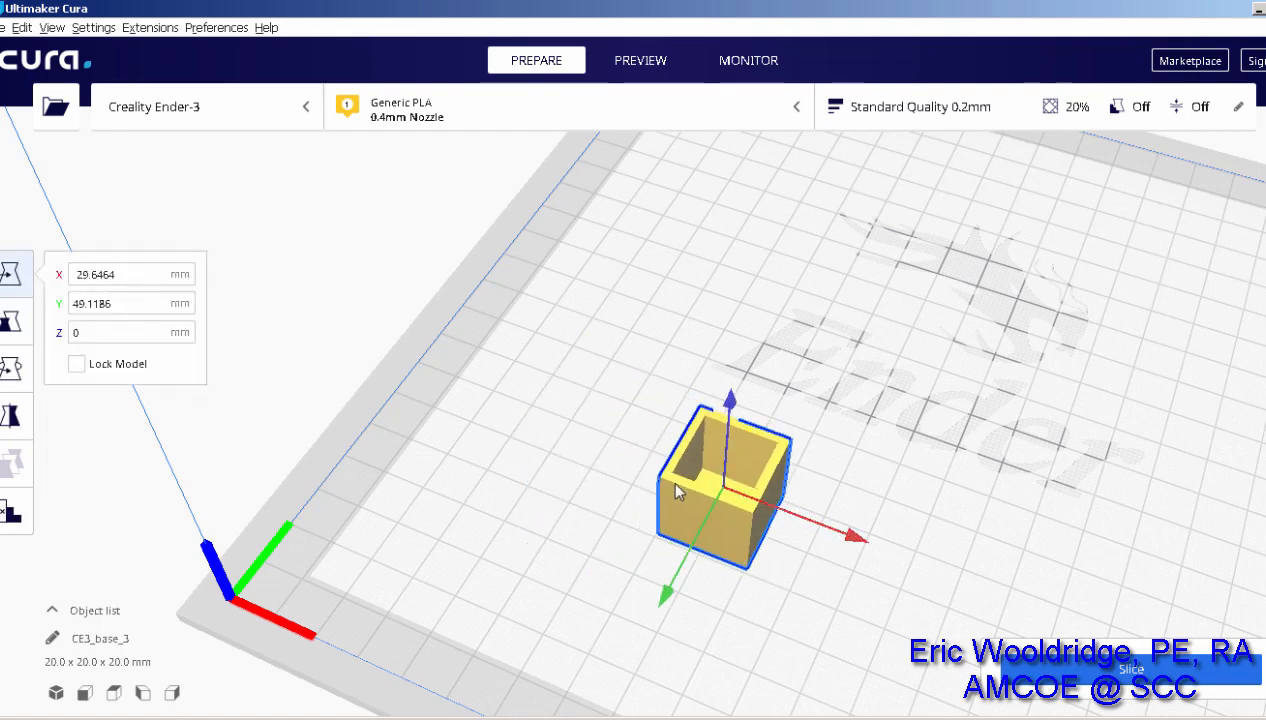
- Import a second copy of the calibration_cube model from the temp stl folder onto the build plate
scroll(527, 455, "down", 1)
scroll(527, 455, "up", 1)
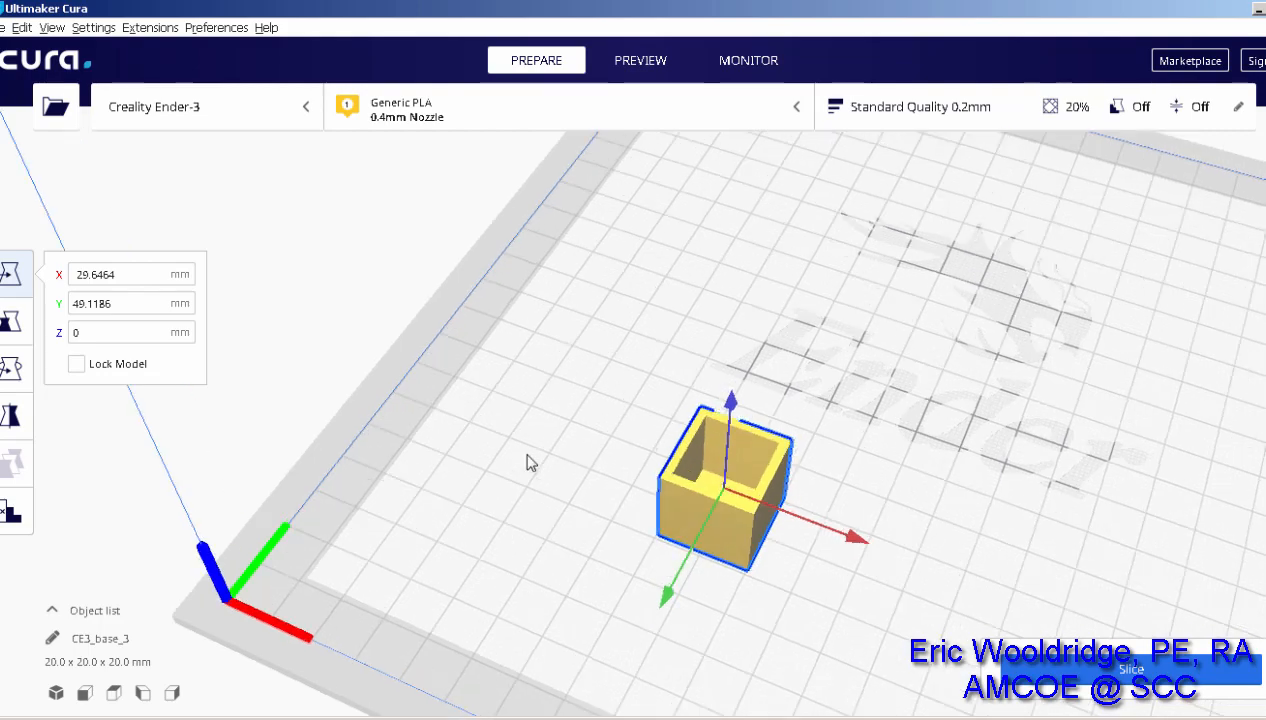
scroll(527, 460, "down", 4)
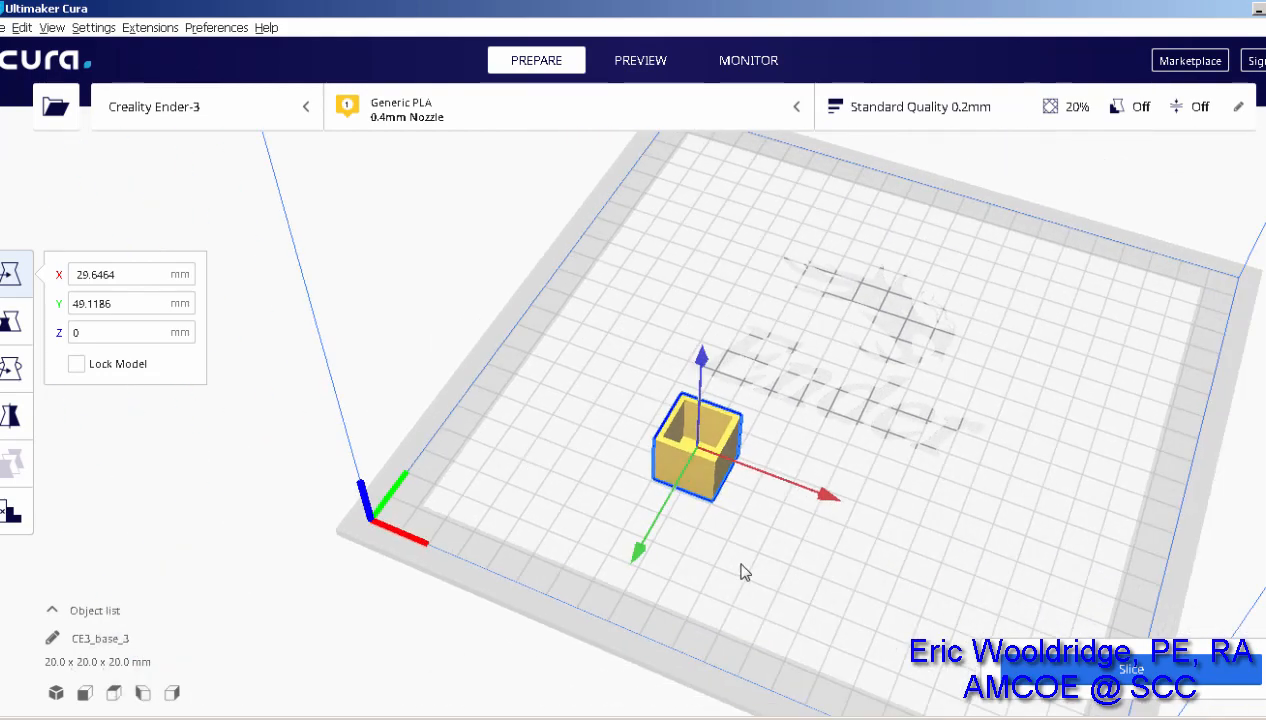
mouse_move(741, 565)
right_mouse_down()
mouse_move(692, 446)
mouse_move(733, 575)
right_mouse_up()
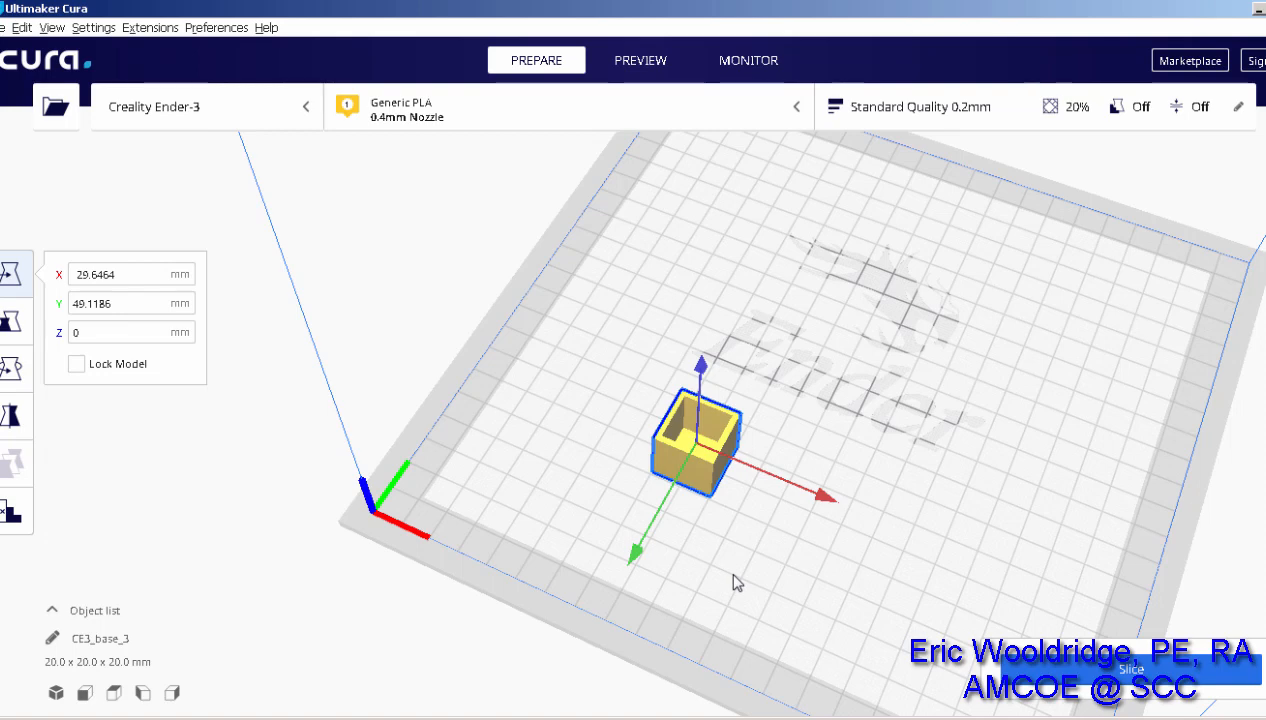
left_click(735, 582)
left_click(55, 106)
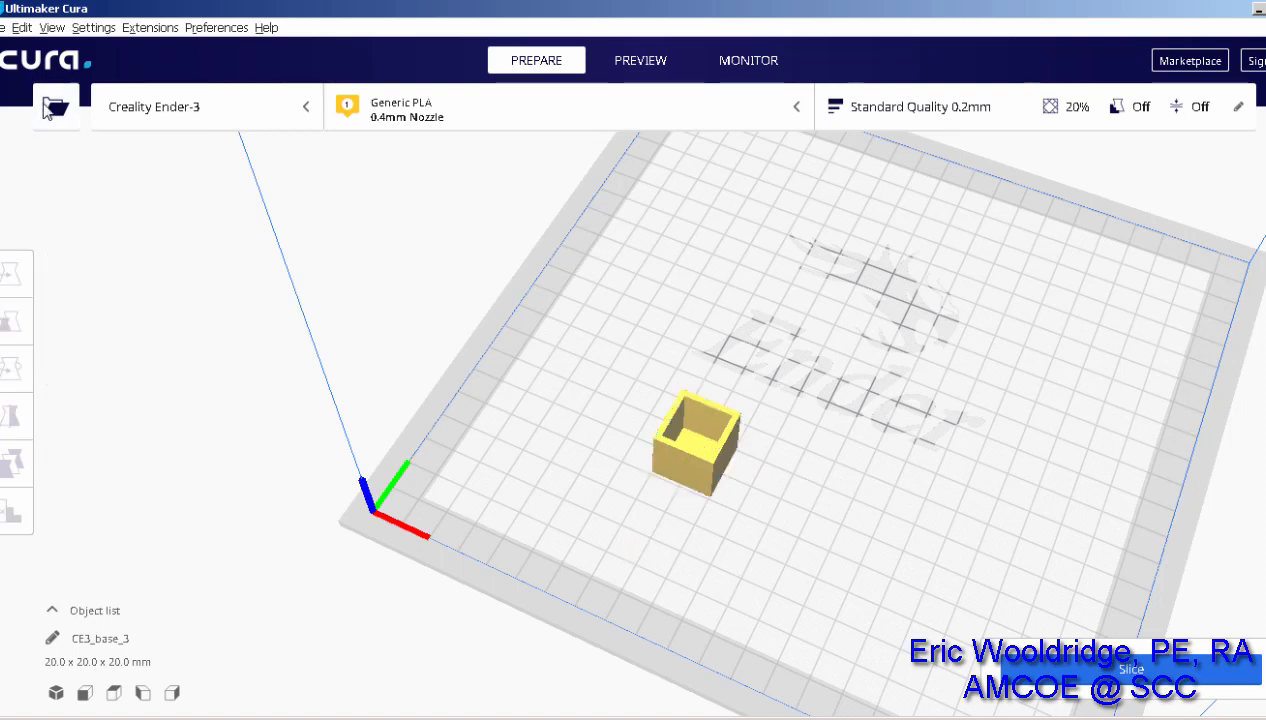
left_click(215, 166)
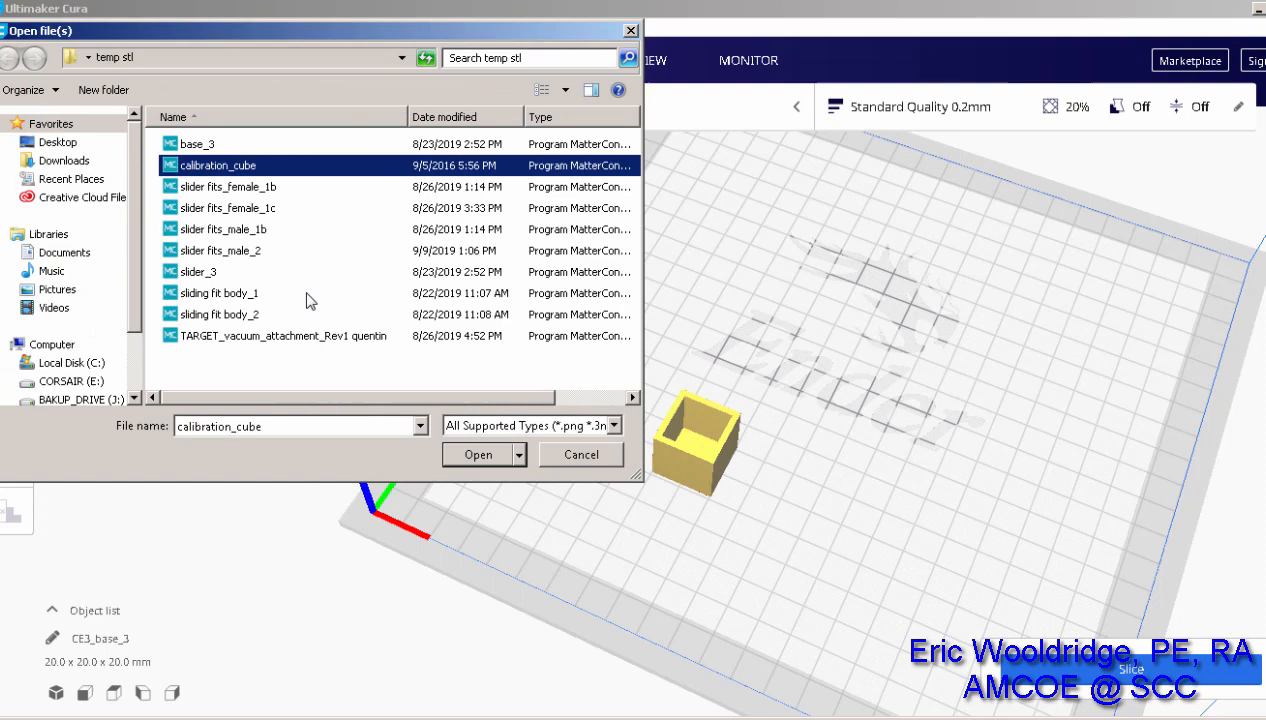
left_click(470, 456)
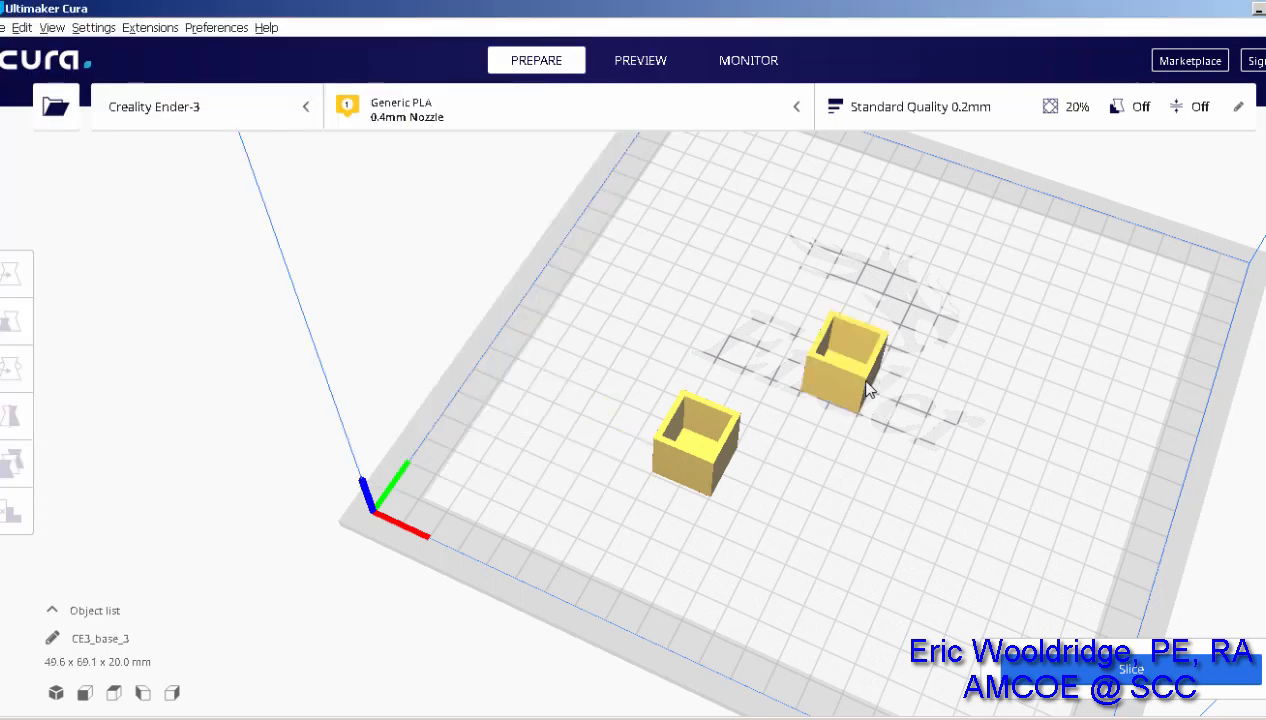
- Move the second cube along the Y axis about 50 mm toward the plate's front, beside the first cube
left_click(822, 368)
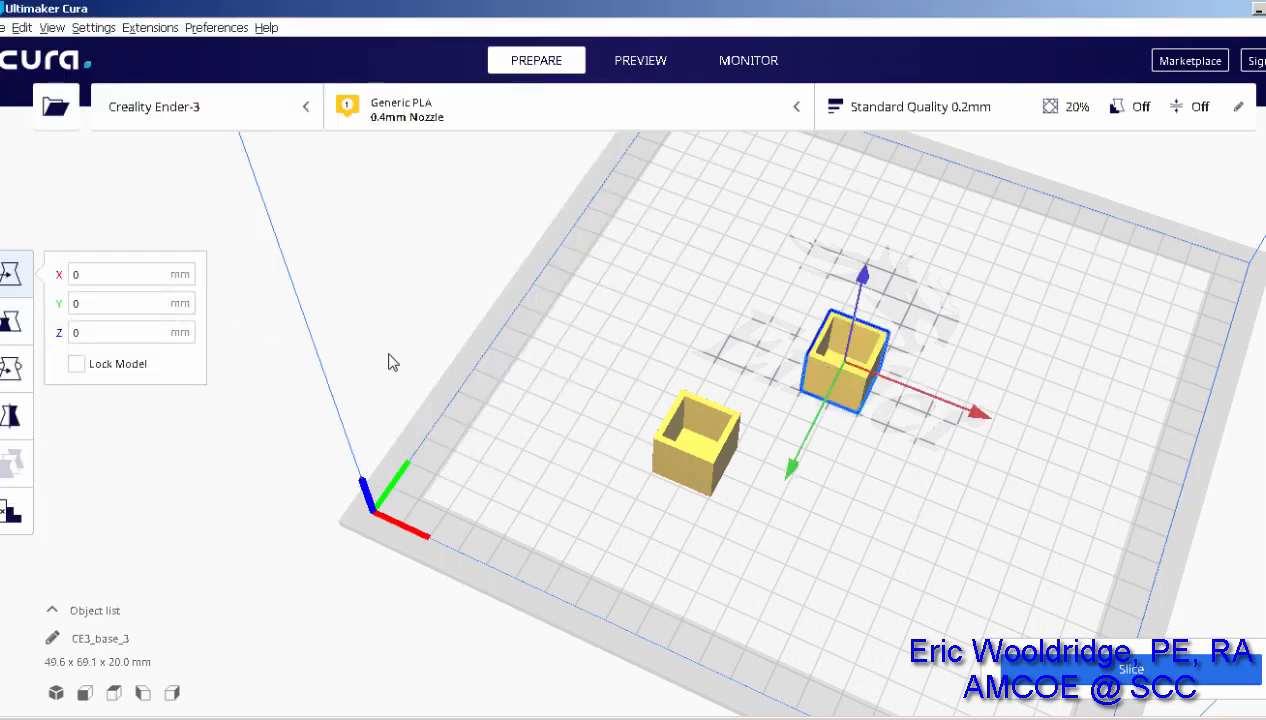
left_click_drag(811, 438, 743, 547)
right_click_drag(829, 572, 788, 555)
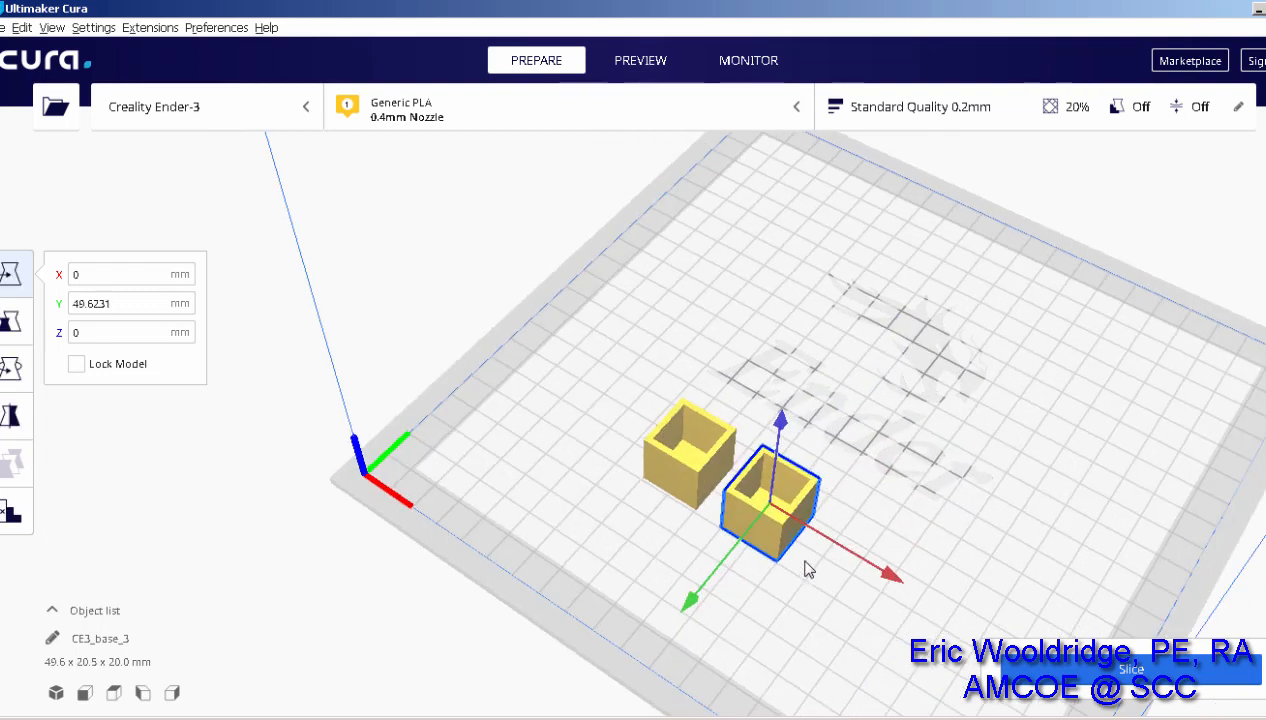